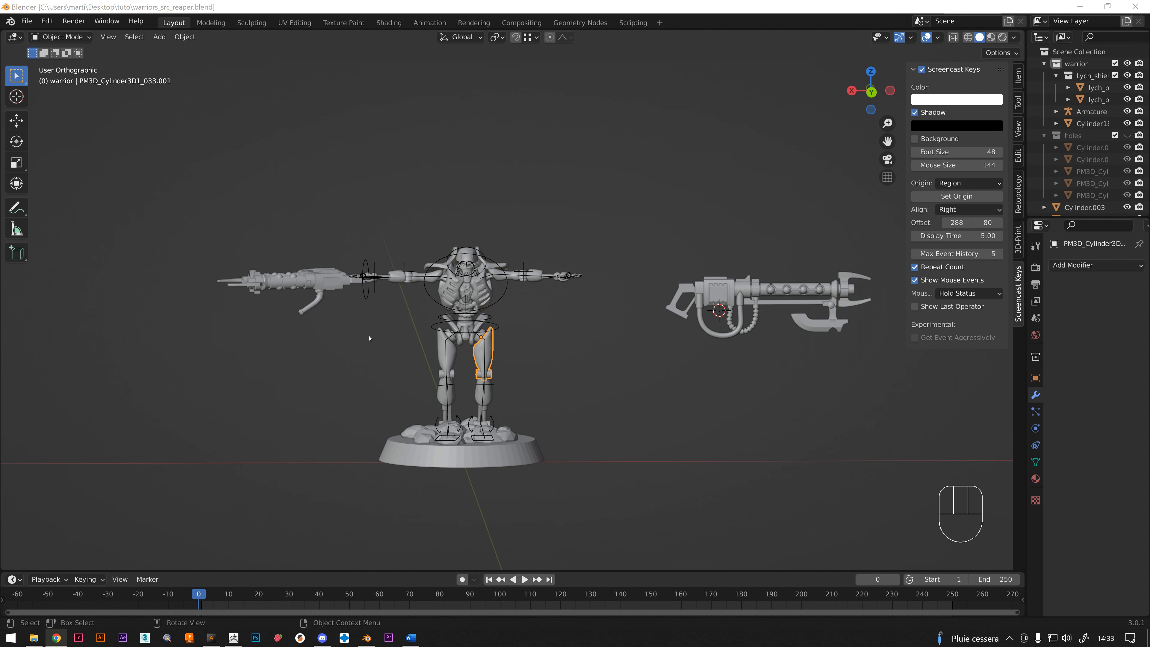
# - Select the grip of the loose gun standing apart from the warrior
pyautogui.moveTo(560, 341); pyautogui.dragTo(560, 333, button='middle')
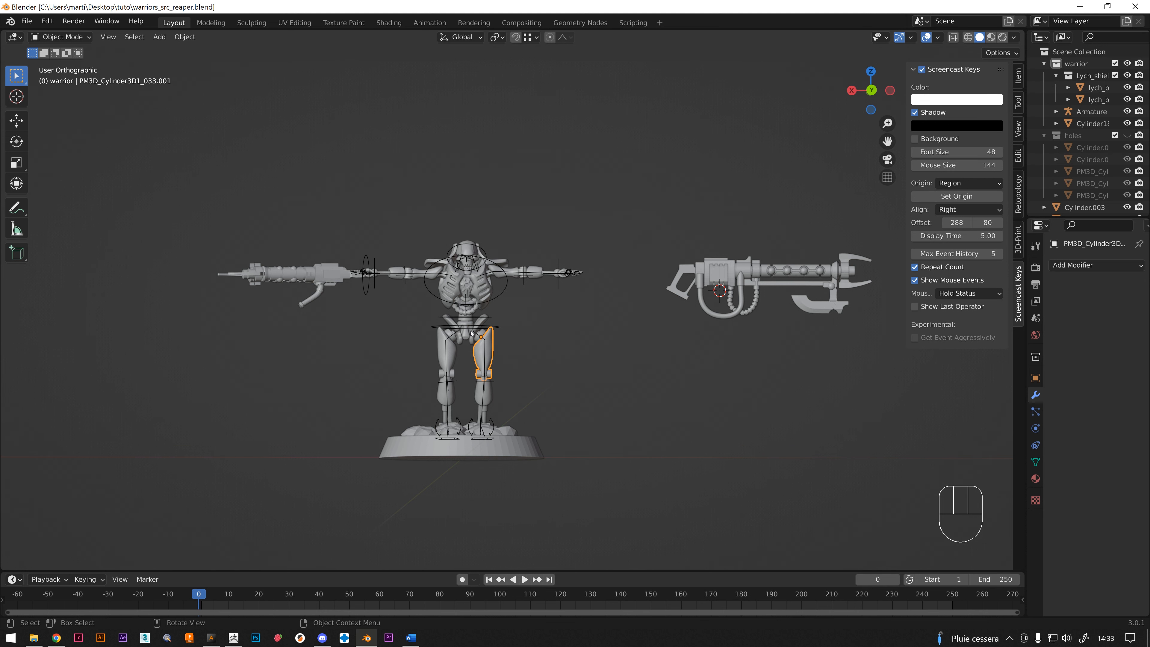
pyautogui.moveTo(530, 338); pyautogui.dragTo(543, 343, button='middle')
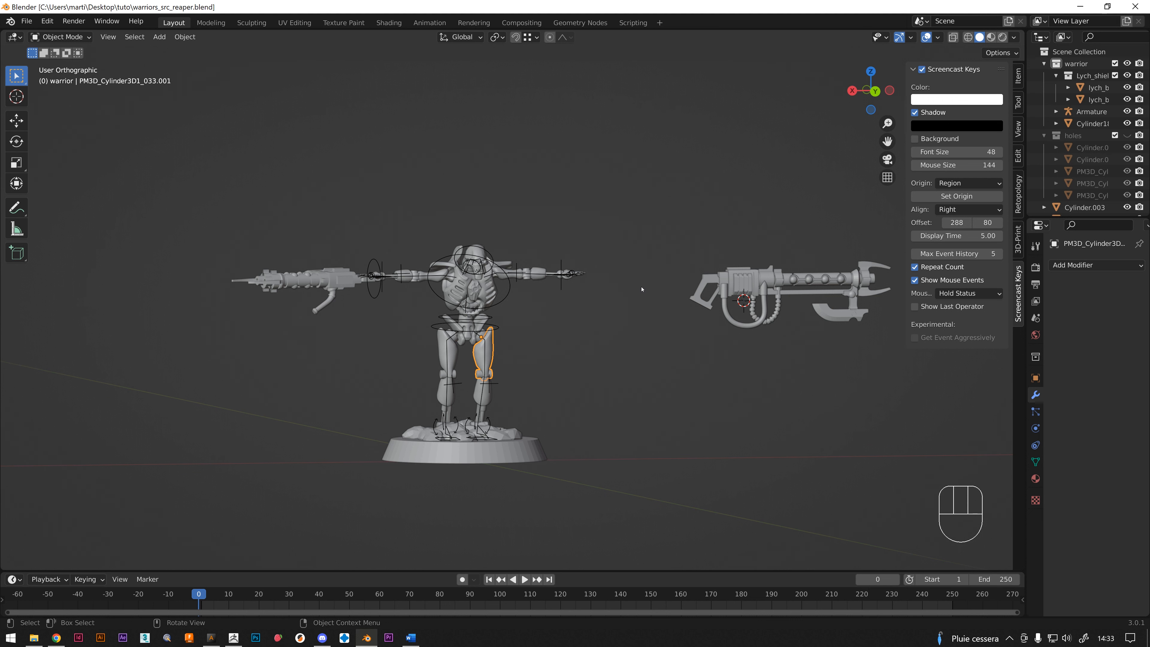
pyautogui.click(709, 281)
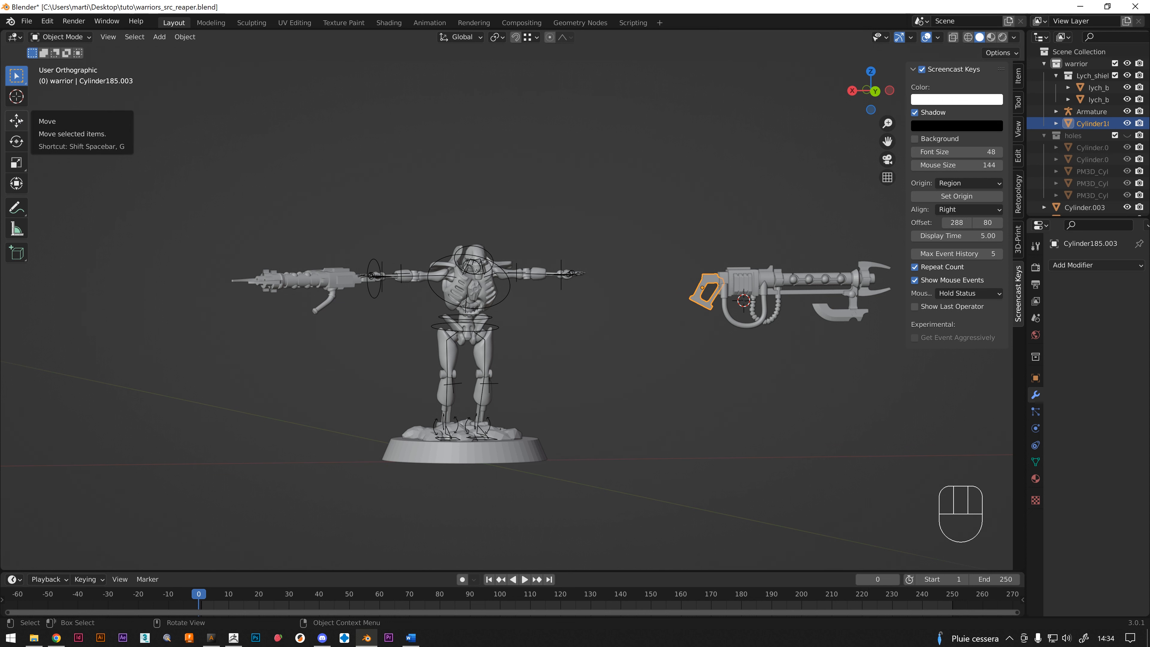
# - Toggle the visibility of the viewport's tool strip, leave it shown, and activate the Move tool
pyautogui.press('t')
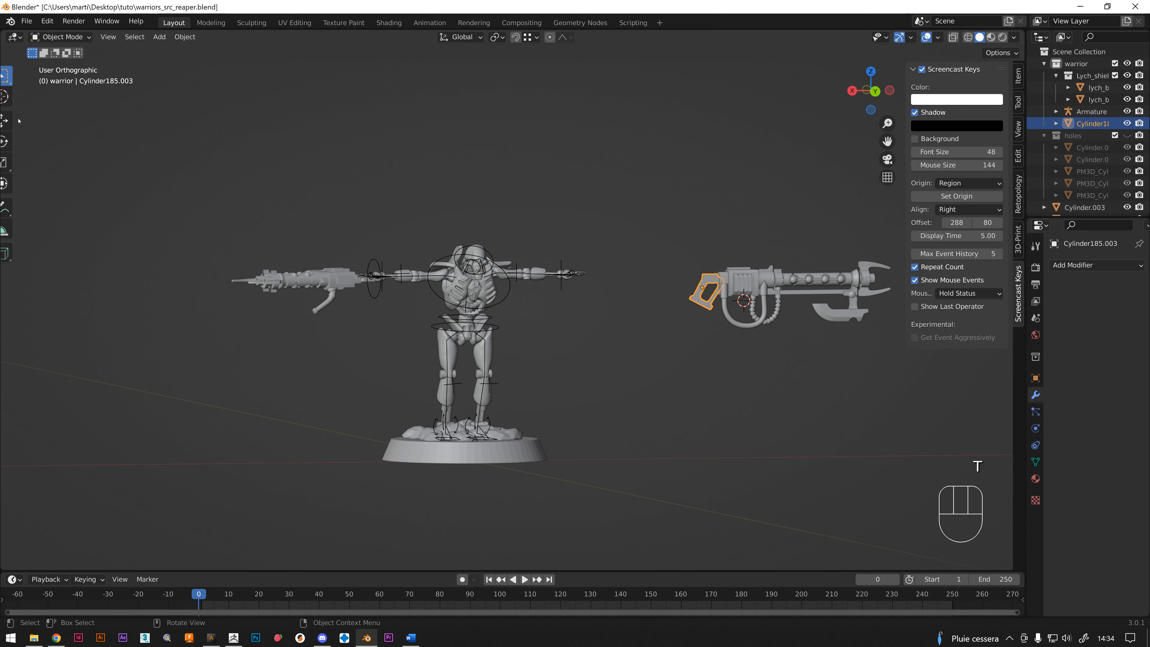
pyautogui.press('t')
pyautogui.press('t')
pyautogui.press('t')
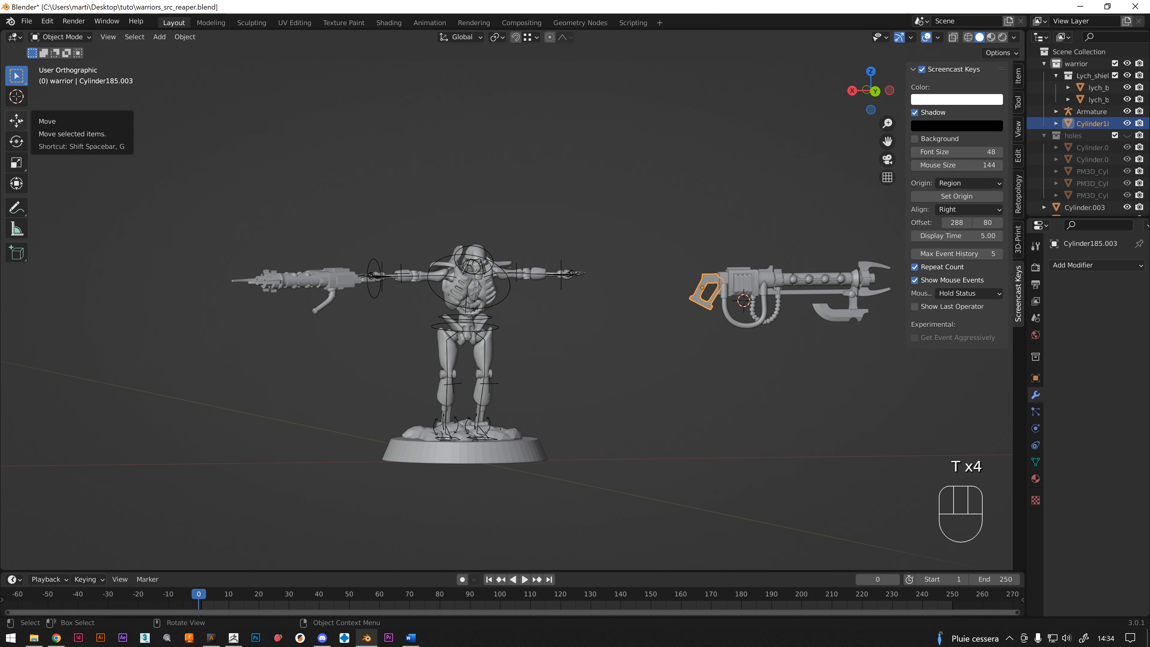
pyautogui.press('t')
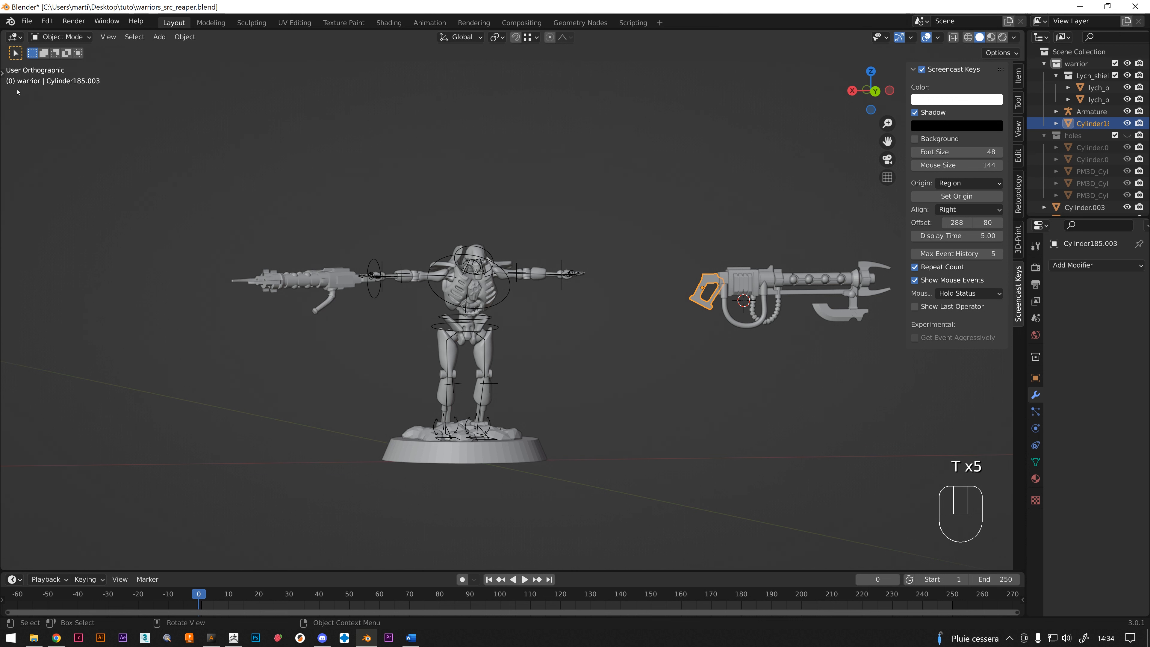
pyautogui.click(2, 71)
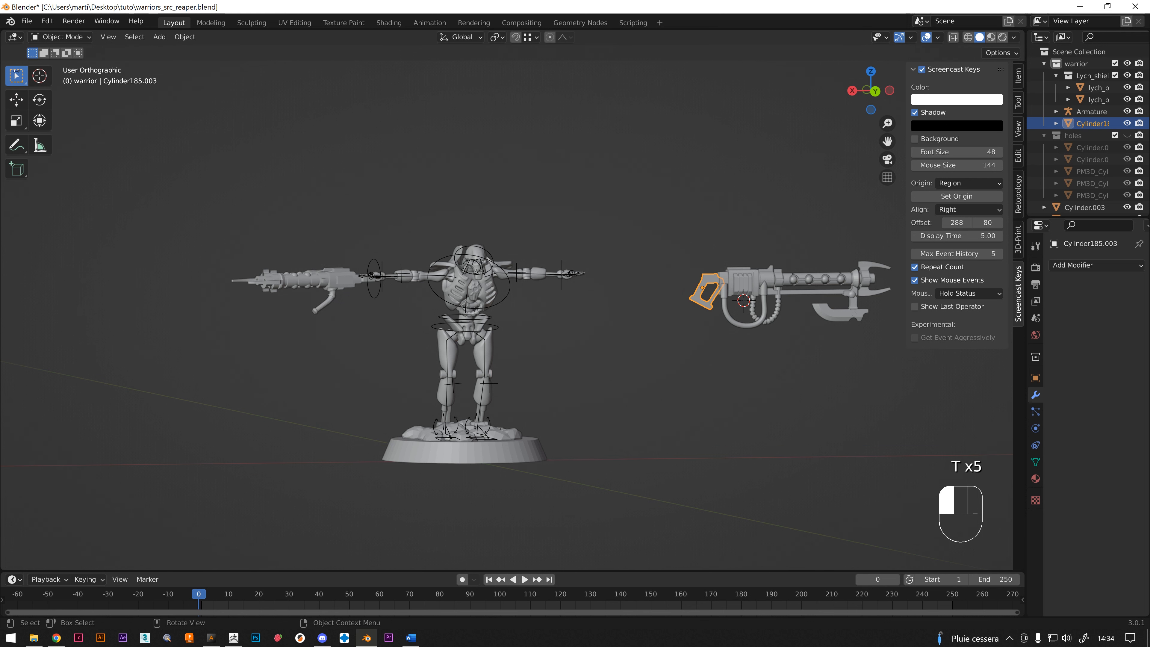
pyautogui.press('t')
pyautogui.press('t')
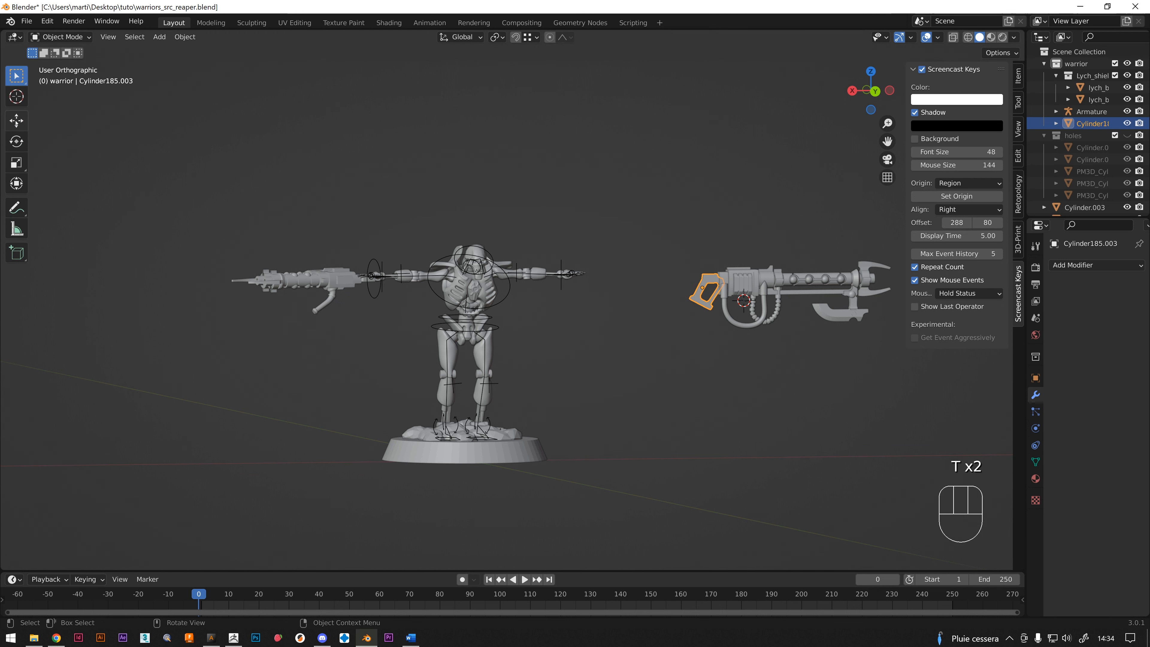
pyautogui.click(16, 121)
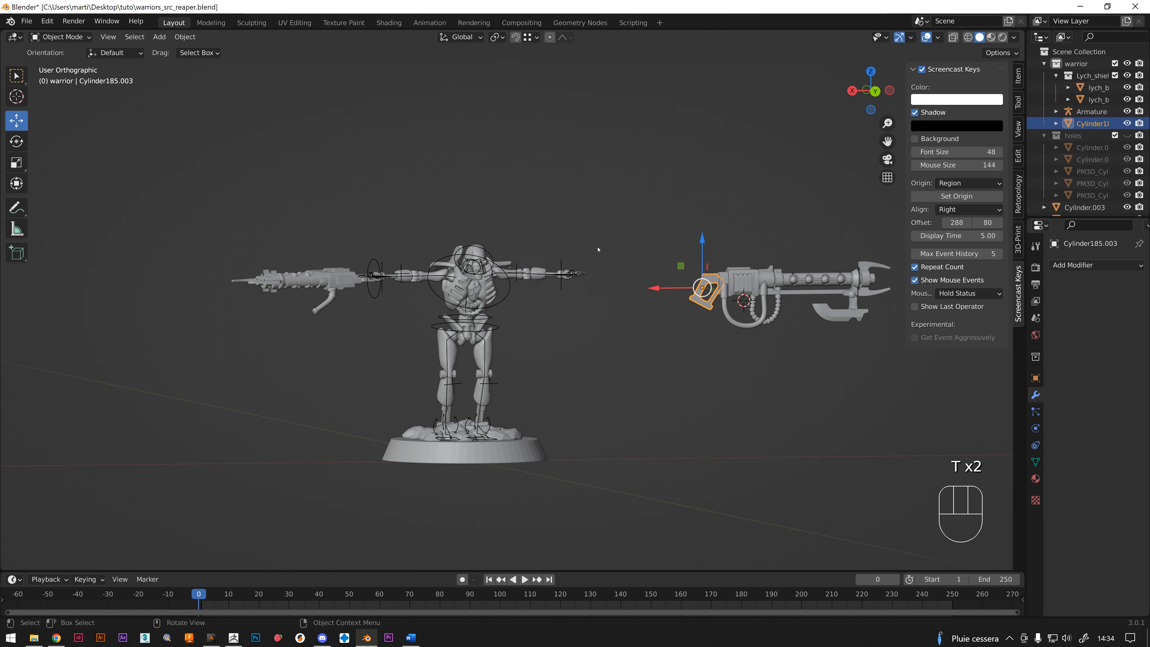
# - Examine the Move gizmo's axis handles on the loose gun's grip
pyautogui.scroll(5, 702, 295)
pyautogui.keyDown('shift'); pyautogui.moveTo(663, 297); pyautogui.dragTo(471, 288, button='middle'); pyautogui.keyUp('shift')
pyautogui.scroll(3, 452, 279)
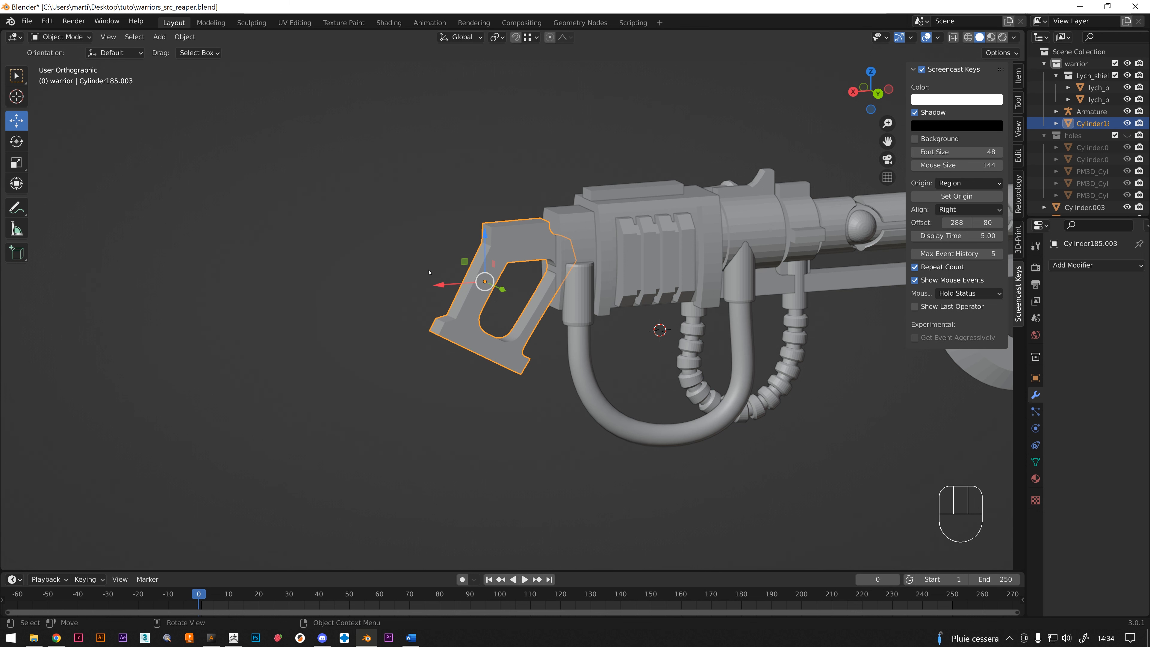
pyautogui.moveTo(452, 286)
pyautogui.mouseDown()
pyautogui.moveTo(441, 288)
pyautogui.moveTo(490, 270)
pyautogui.moveTo(400, 290)
pyautogui.moveTo(450, 283)
pyautogui.mouseUp()
pyautogui.moveTo(484, 240)
pyautogui.mouseDown()
pyautogui.moveTo(483, 225)
pyautogui.moveTo(471, 240)
pyautogui.mouseUp()
pyautogui.scroll(-1, 459, 241)
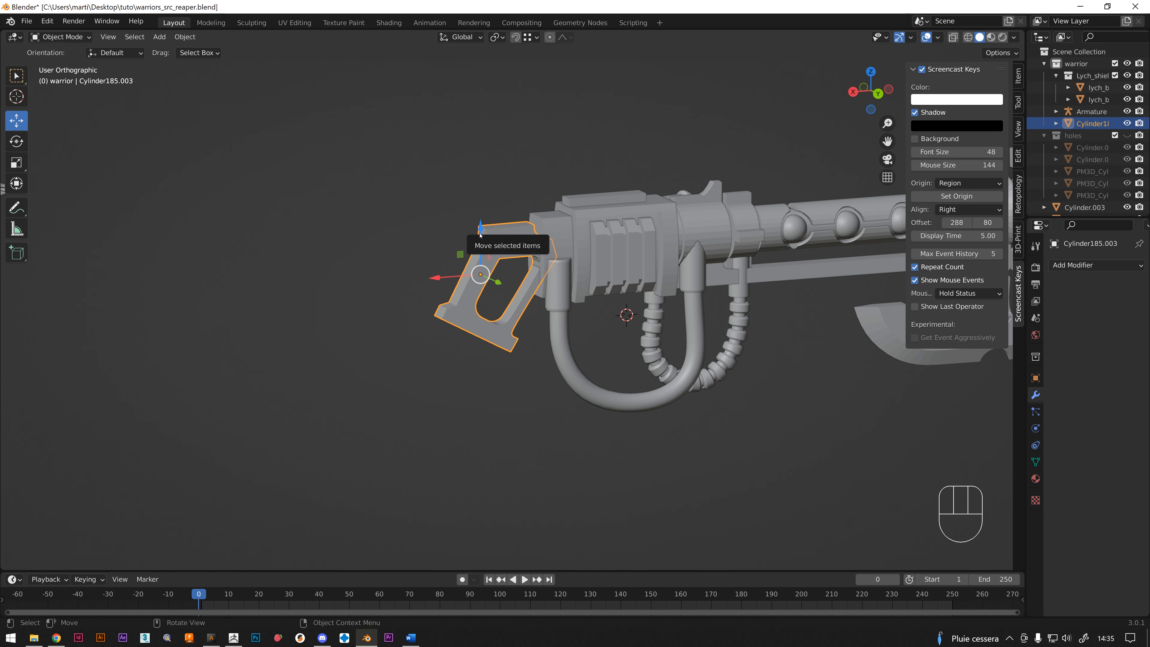
pyautogui.scroll(-4, 426, 261)
pyautogui.scroll(-2, 426, 261)
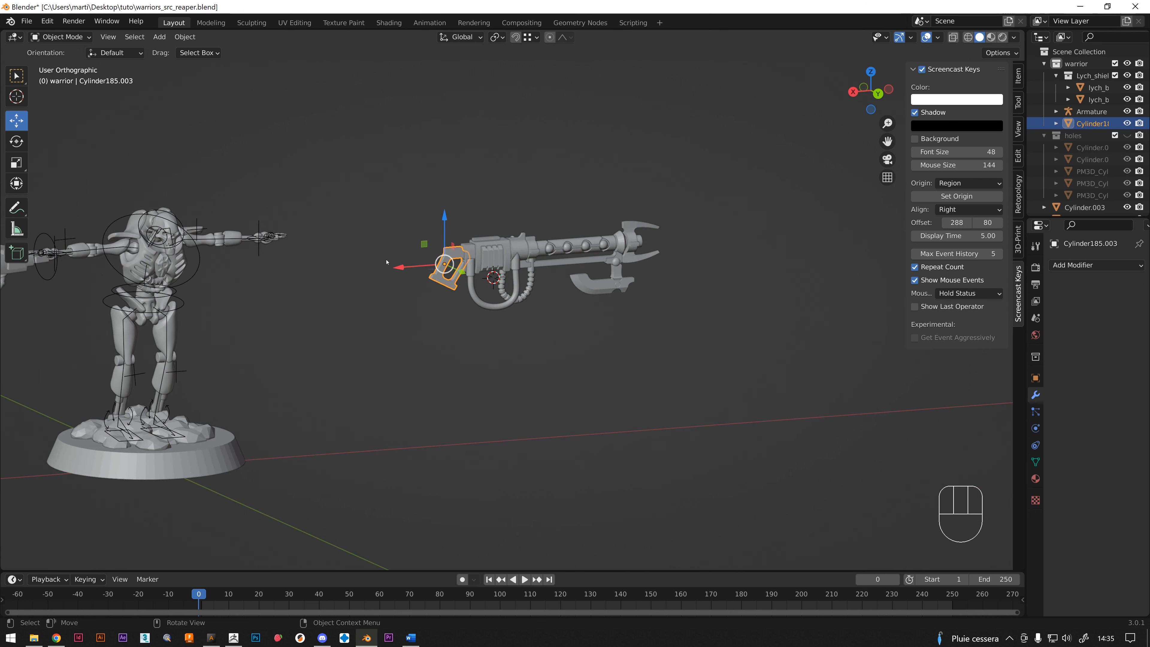
# - Move the loose gun one axis at a time into the warrior's empty hand, including 1.8401 mm in Z and 1.8883 mm in Y
pyautogui.moveTo(427, 261); pyautogui.dragTo(612, 315, button='middle')
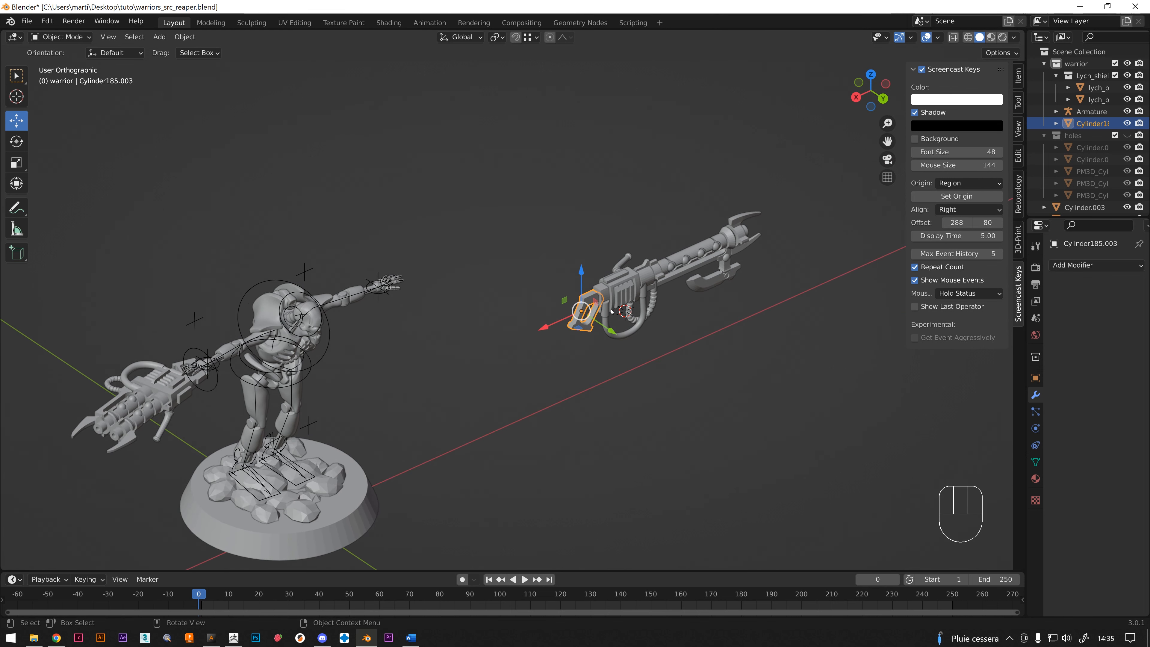
pyautogui.moveTo(604, 336); pyautogui.dragTo(354, 305)
pyautogui.scroll(4, 351, 286)
pyautogui.moveTo(351, 283); pyautogui.dragTo(412, 268, button='middle')
pyautogui.moveTo(412, 269); pyautogui.dragTo(453, 272)
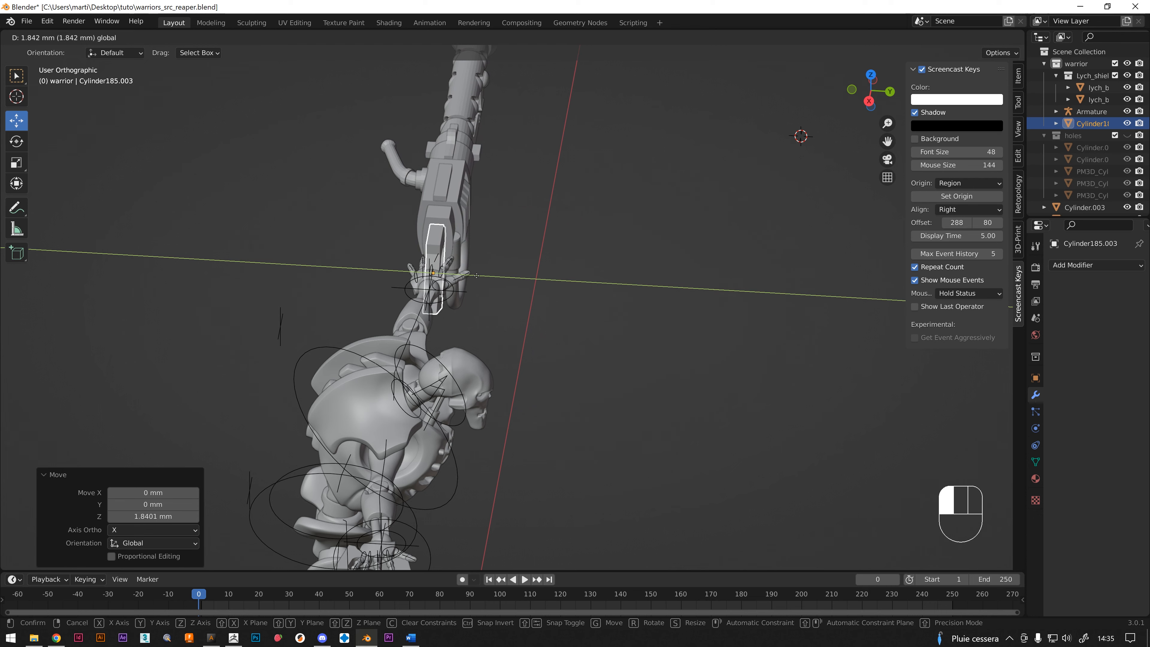
pyautogui.moveTo(453, 272); pyautogui.dragTo(395, 269, button='middle')
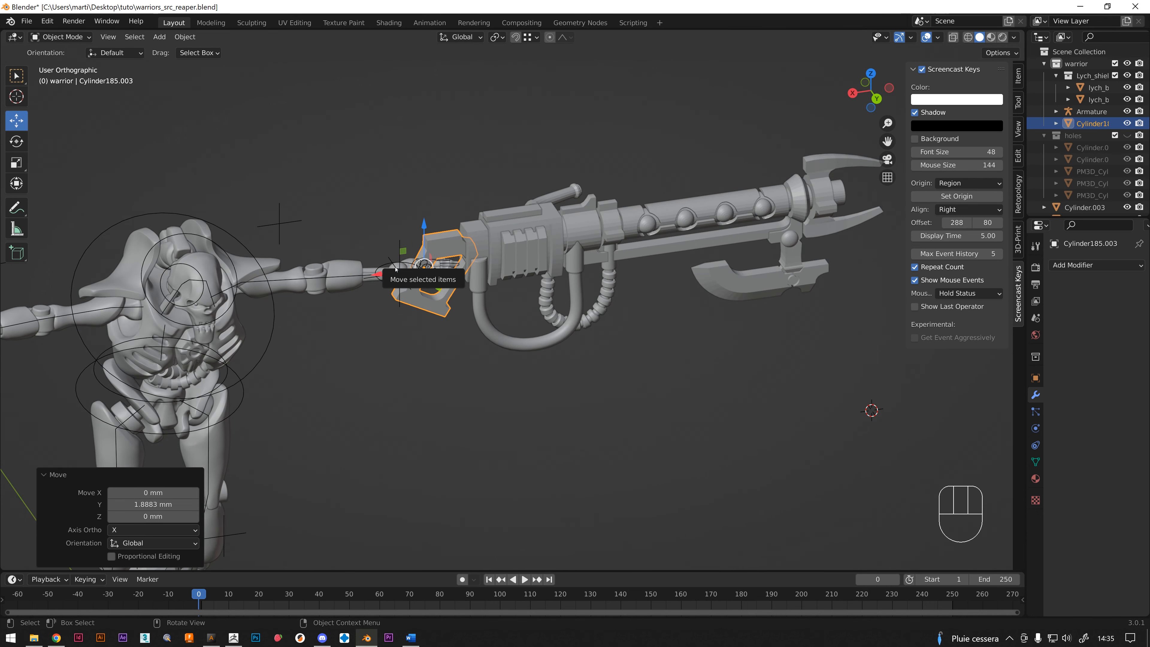
# - Undo the axis-by-axis moves of the gun
pyautogui.press('ctrl')
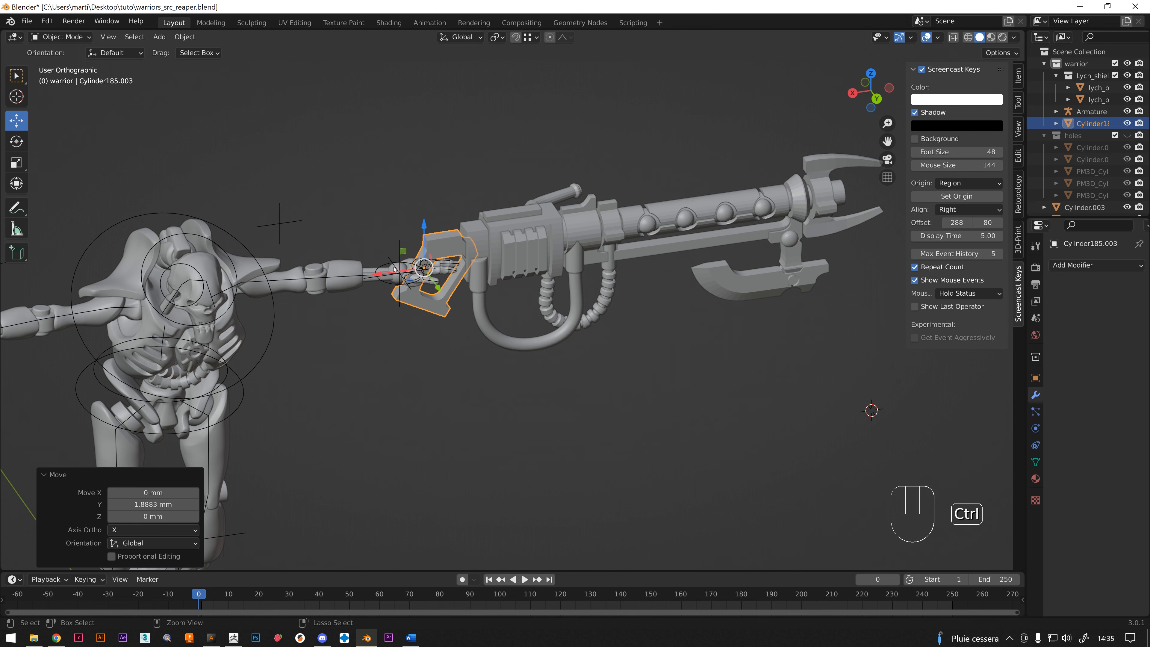
pyautogui.hotkey('ctrl', 'z')
pyautogui.hotkey('ctrl', 'z')
pyautogui.hotkey('ctrl', 'z')
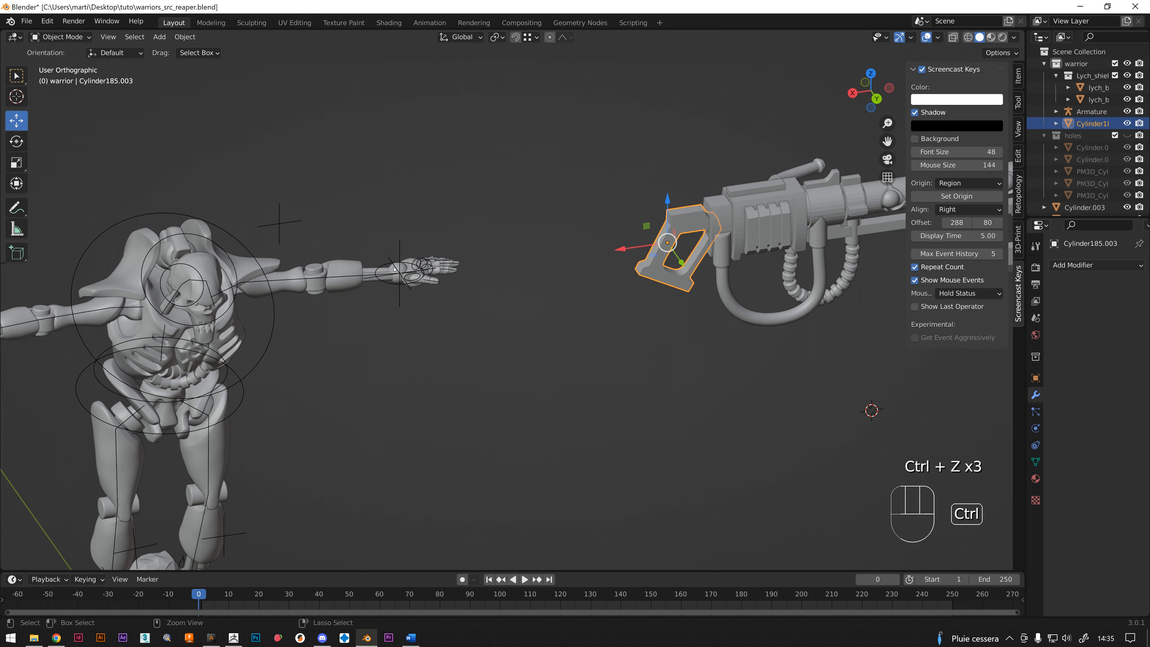
pyautogui.hotkey('ctrl', 'z')
pyautogui.scroll(-2, 306, 283)
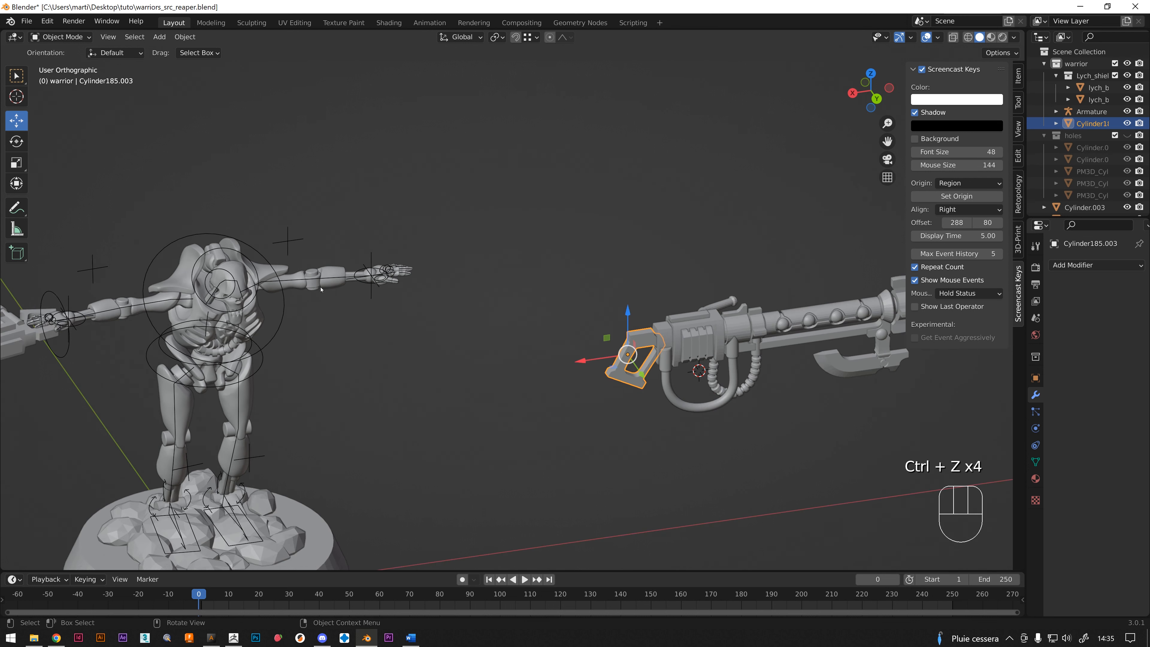
# - Move the gun to the warrior's empty hand by 21.68 mm in X and -24.177 mm in Y, and raise it slightly along Z
pyautogui.moveTo(639, 385)
pyautogui.mouseDown(button='middle')
pyautogui.moveTo(656, 399)
pyautogui.moveTo(636, 393)
pyautogui.mouseUp(button='middle')
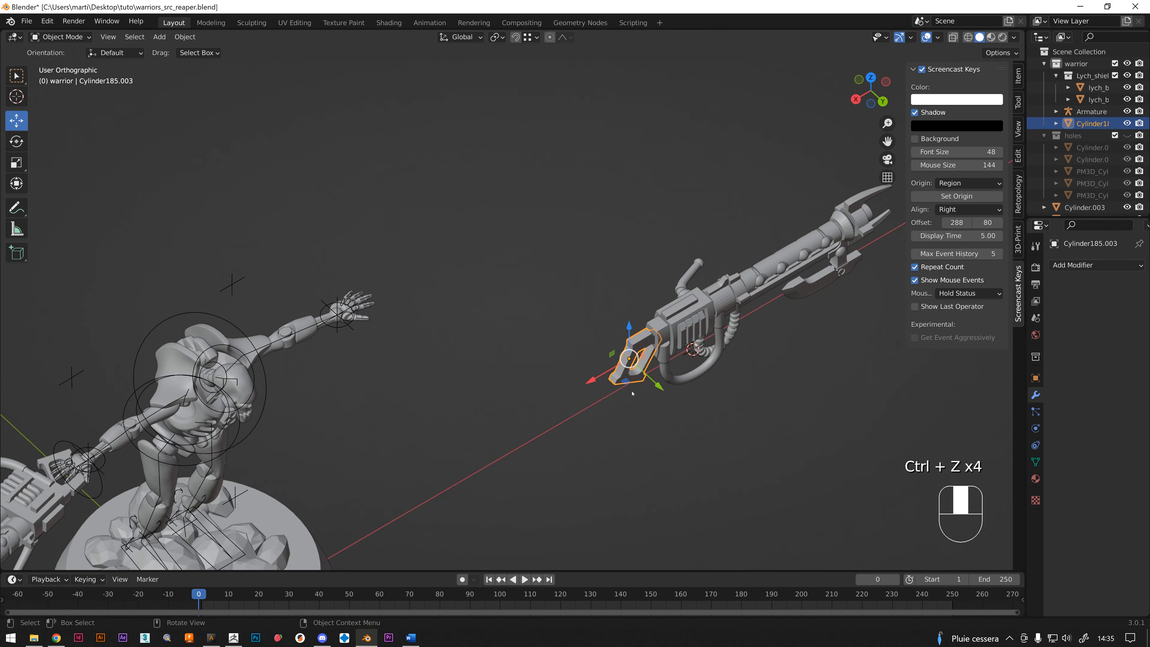
pyautogui.scroll(6, 640, 384)
pyautogui.scroll(1, 639, 368)
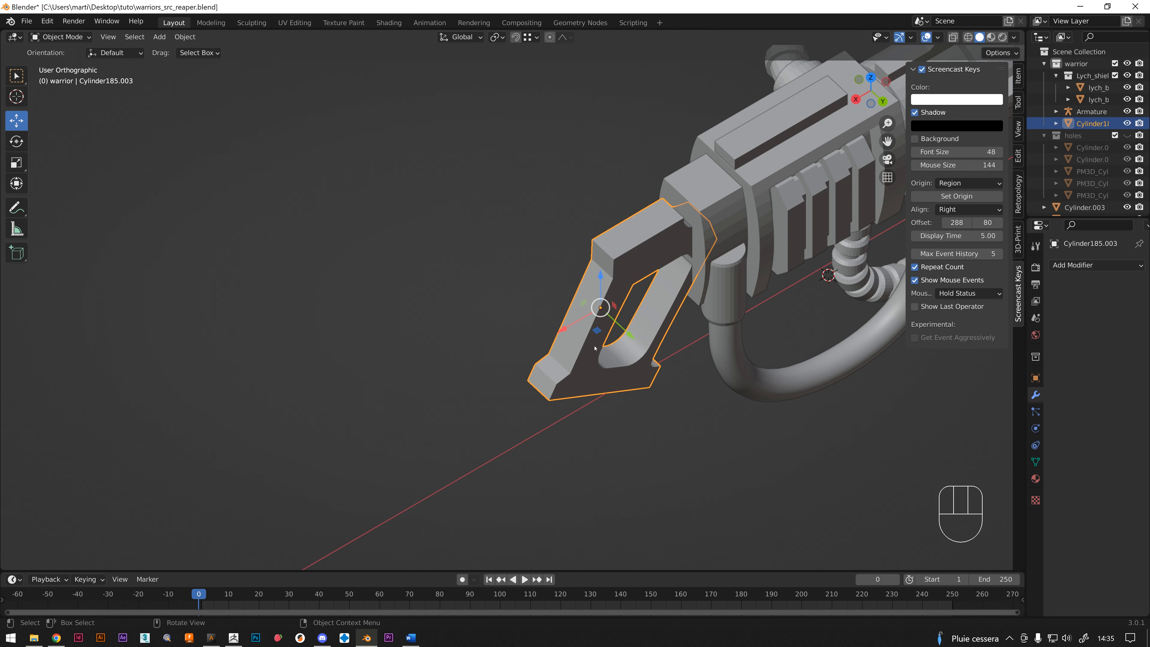
pyautogui.scroll(-6, 585, 345)
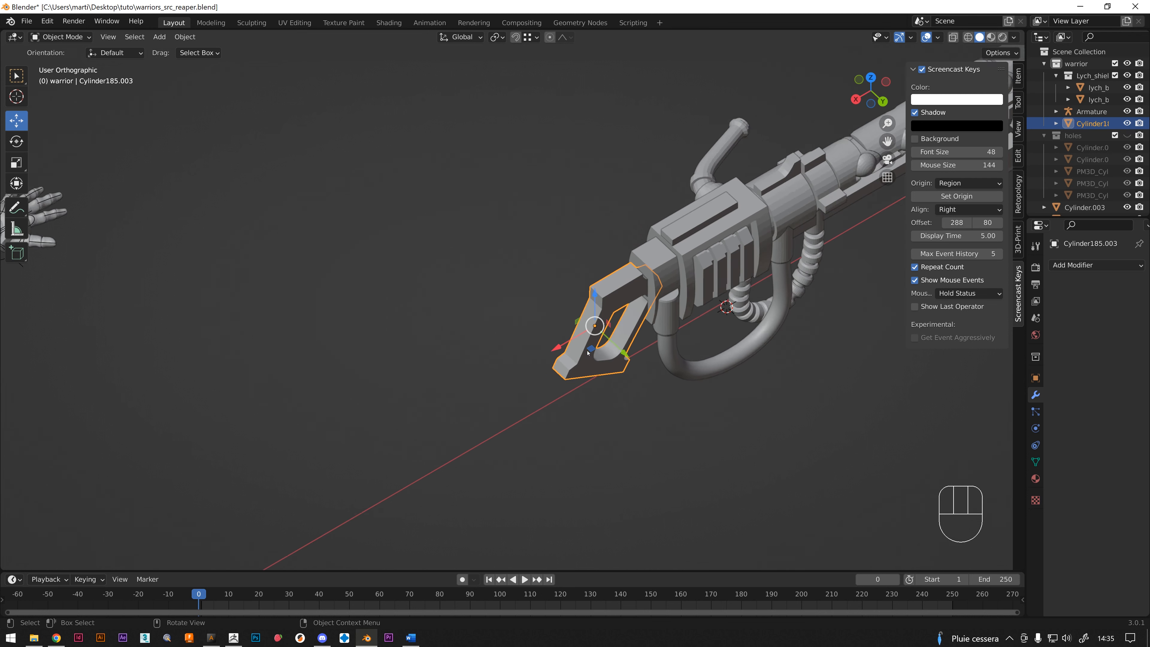
pyautogui.moveTo(285, 288); pyautogui.dragTo(235, 312)
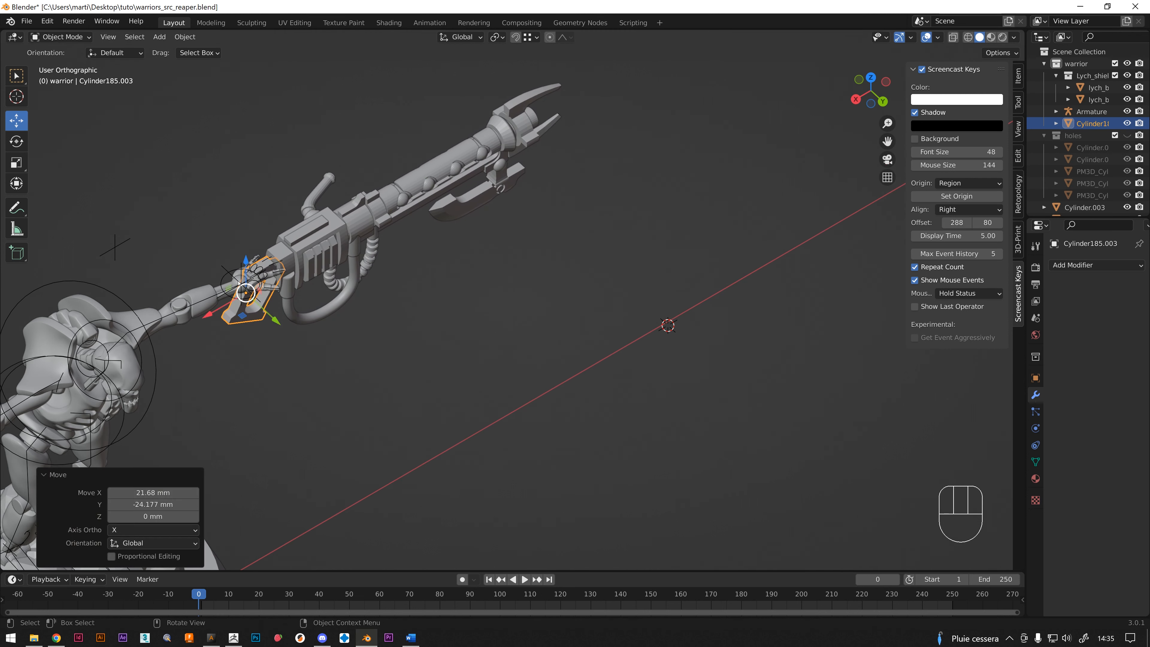
pyautogui.moveTo(246, 271); pyautogui.dragTo(268, 253)
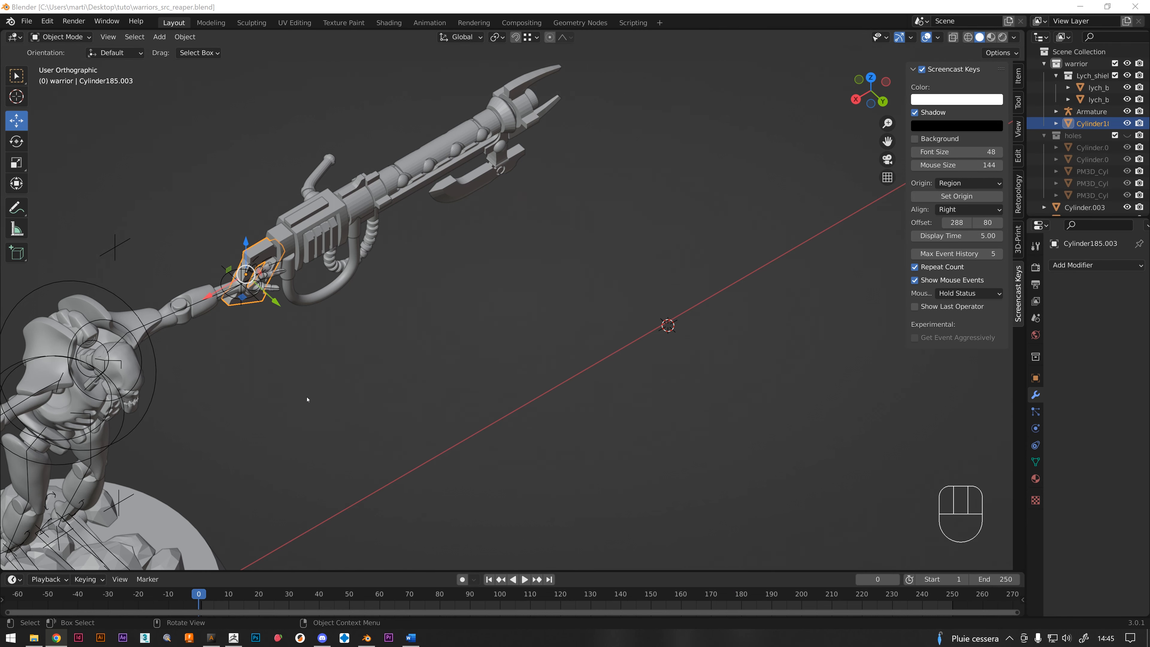
# - Examine the gun grip's fit in the warrior's hand and the Move gizmo's handles around it
pyautogui.keyDown('shift'); pyautogui.moveTo(356, 400); pyautogui.dragTo(566, 503, button='middle'); pyautogui.keyUp('shift')
pyautogui.scroll(2, 457, 381)
pyautogui.moveTo(457, 407)
pyautogui.mouseDown(button='middle')
pyautogui.moveTo(458, 380)
pyautogui.moveTo(462, 408)
pyautogui.mouseUp(button='middle')
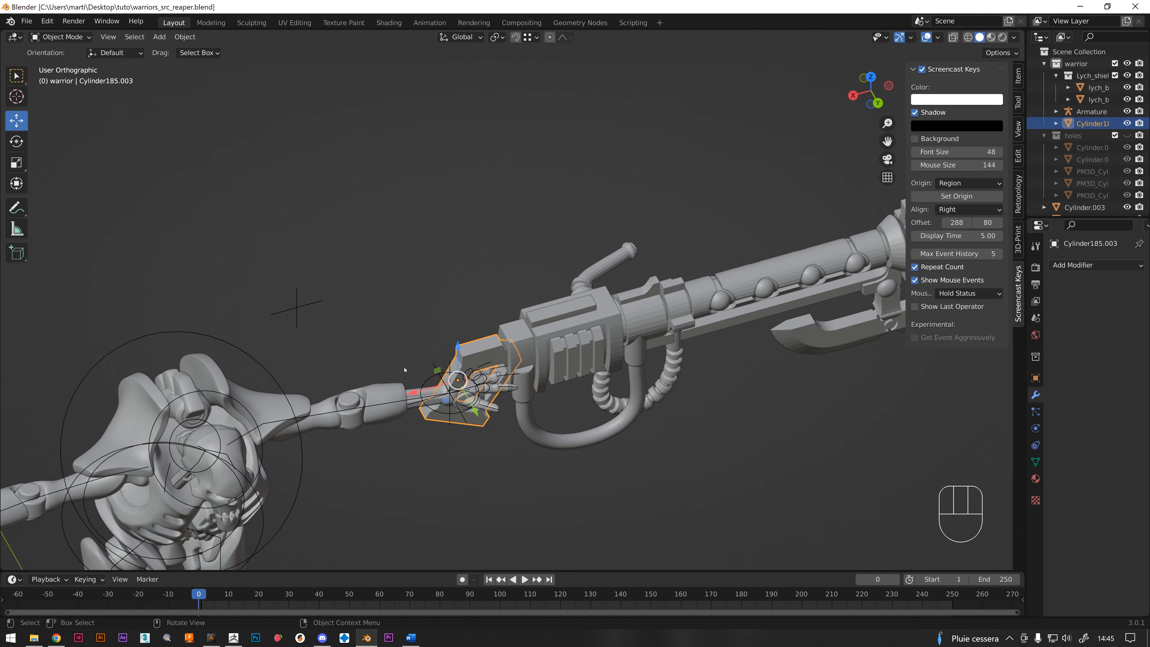
pyautogui.moveTo(413, 398); pyautogui.dragTo(429, 392, button='middle')
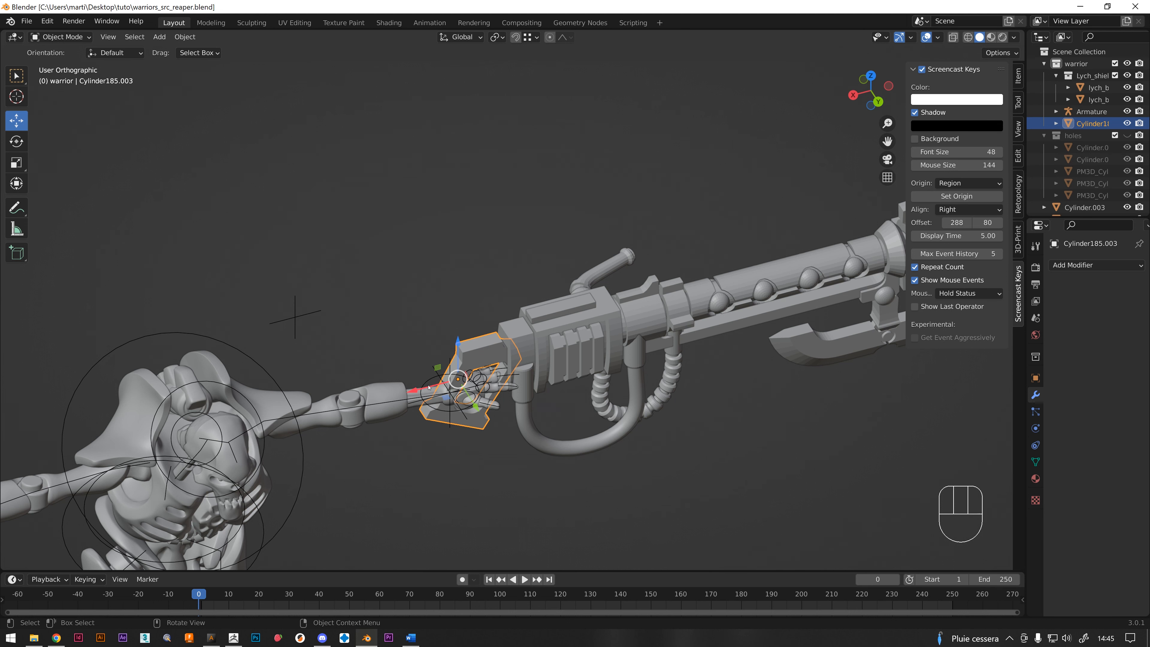
pyautogui.moveTo(428, 388); pyautogui.dragTo(449, 405)
pyautogui.moveTo(449, 405); pyautogui.dragTo(436, 381, button='middle')
pyautogui.moveTo(457, 341)
pyautogui.mouseDown()
pyautogui.moveTo(451, 299)
pyautogui.moveTo(446, 357)
pyautogui.moveTo(443, 331)
pyautogui.mouseUp()
pyautogui.scroll(-1, 440, 341)
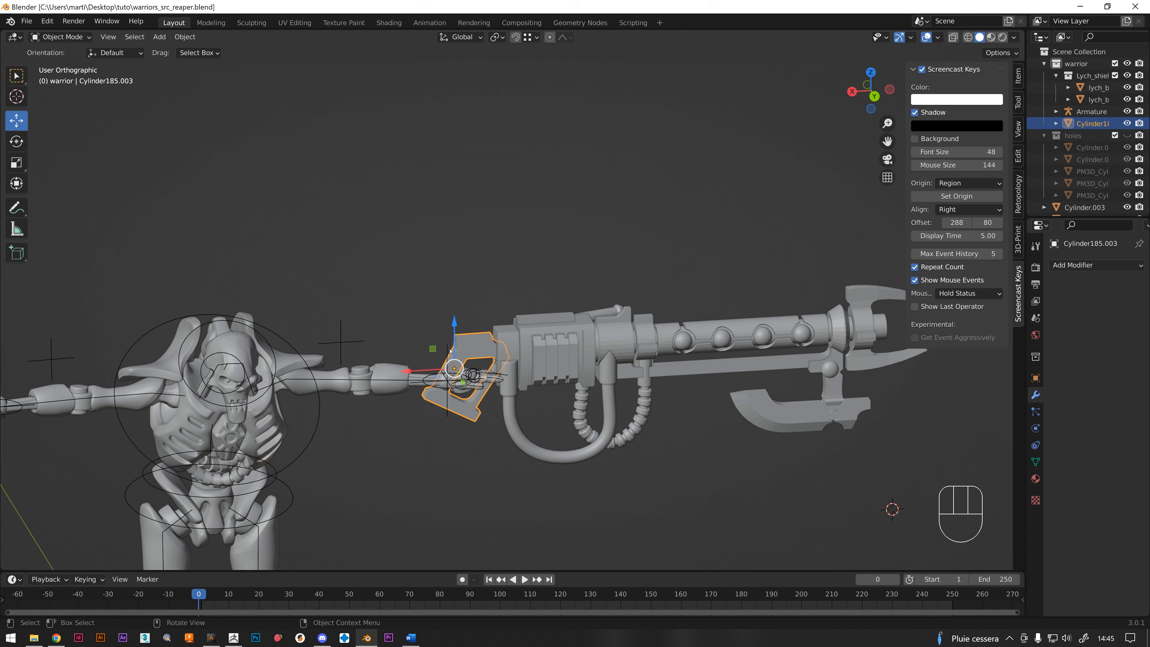
# - Try lowering the gun and shifting it 2.784 mm along X, and undo both moves
pyautogui.moveTo(441, 347); pyautogui.dragTo(474, 390, button='middle')
pyautogui.moveTo(475, 391); pyautogui.dragTo(413, 406)
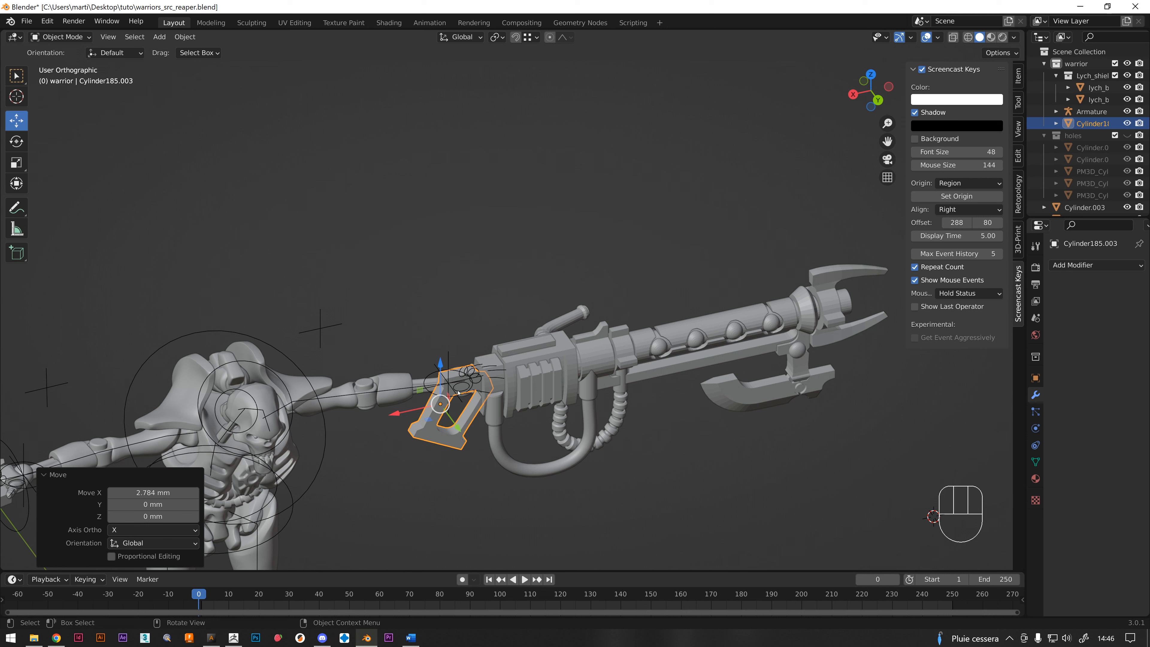
pyautogui.press('ctrl')
pyautogui.hotkey('ctrl', 'z')
pyautogui.hotkey('ctrl', 'z')
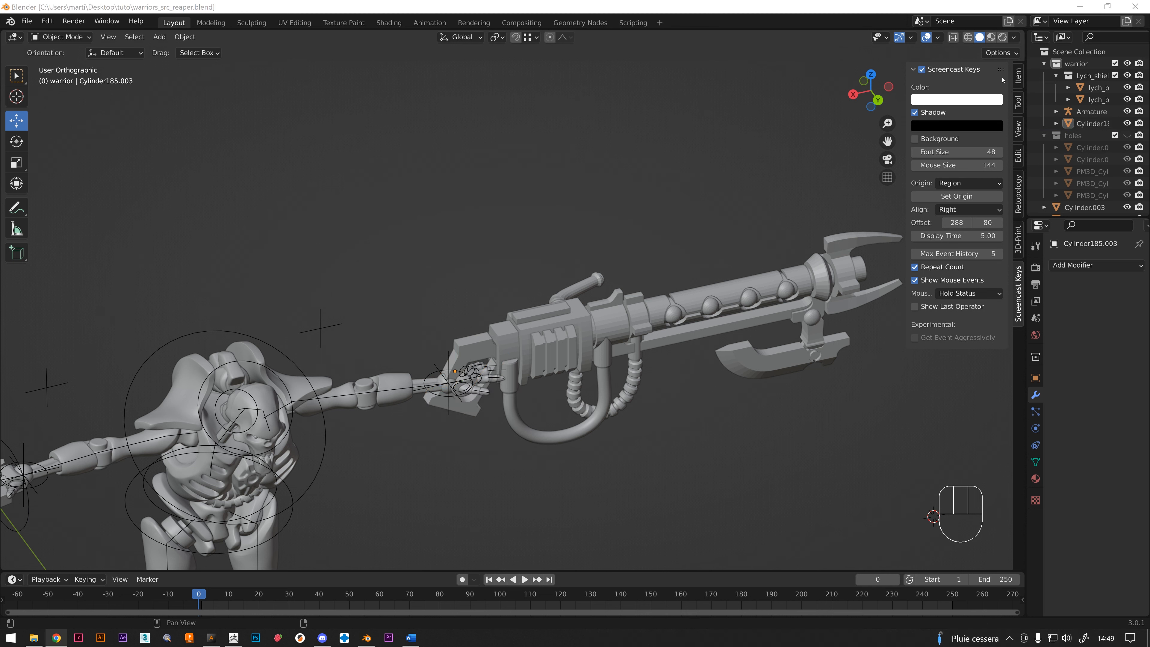
# - Display the gun grip's Item transform properties beside the viewport and widen that area slightly
pyautogui.click(1019, 76)
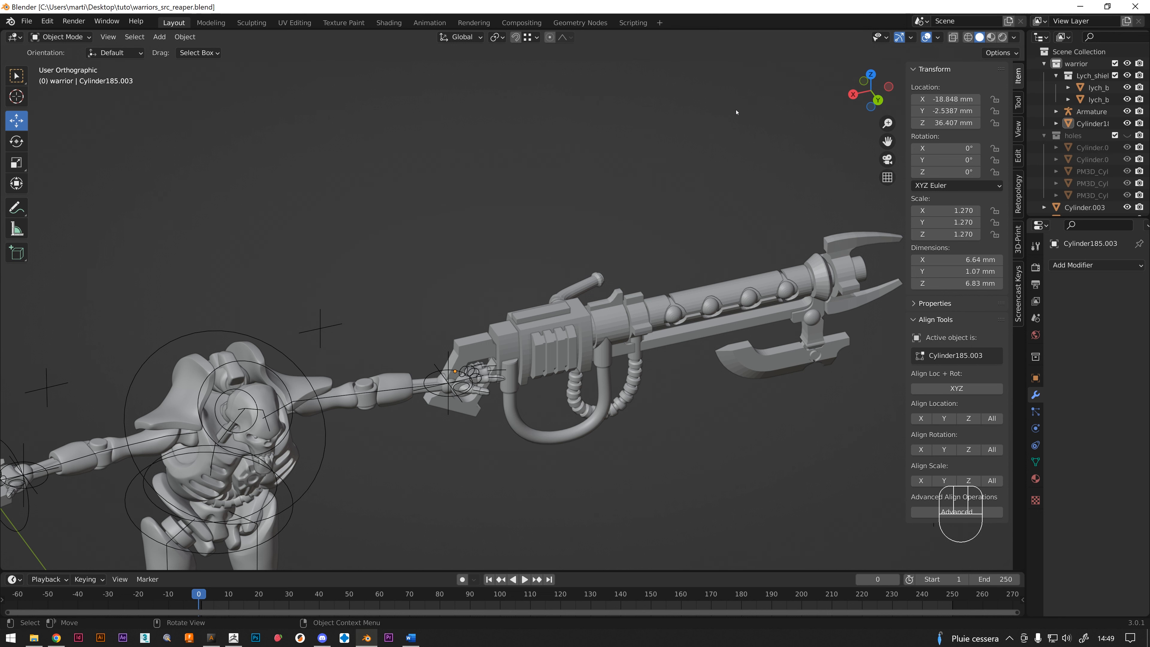
pyautogui.press('n')
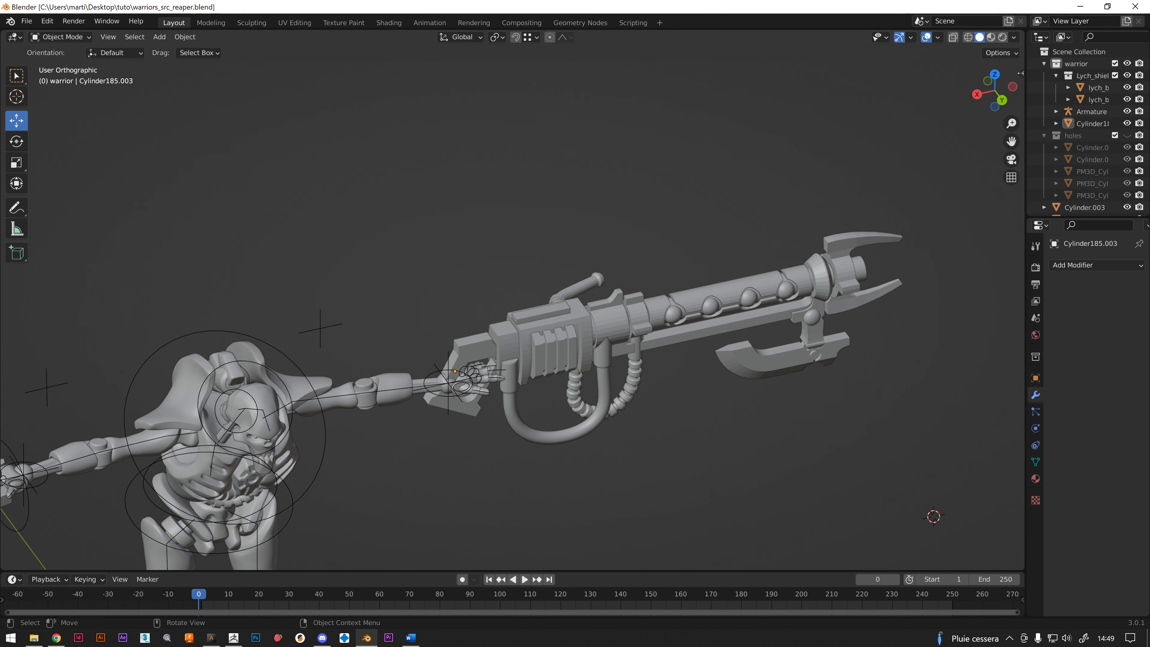
pyautogui.press('n')
pyautogui.press('n')
pyautogui.press('n')
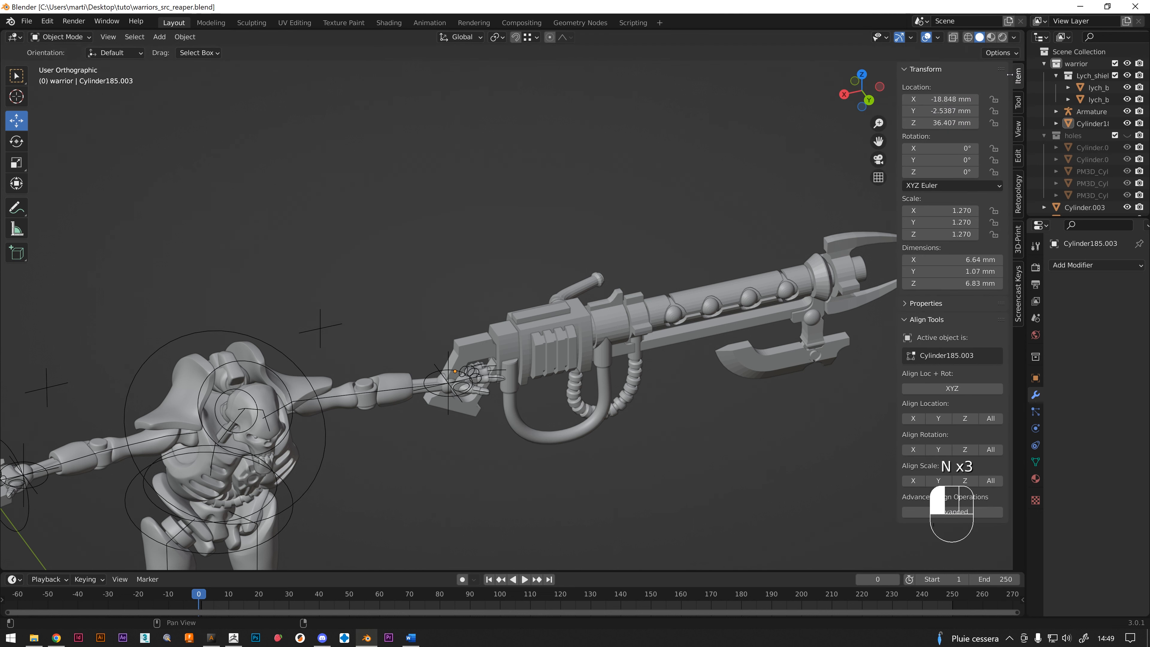
pyautogui.moveTo(998, 73); pyautogui.dragTo(1000, 74)
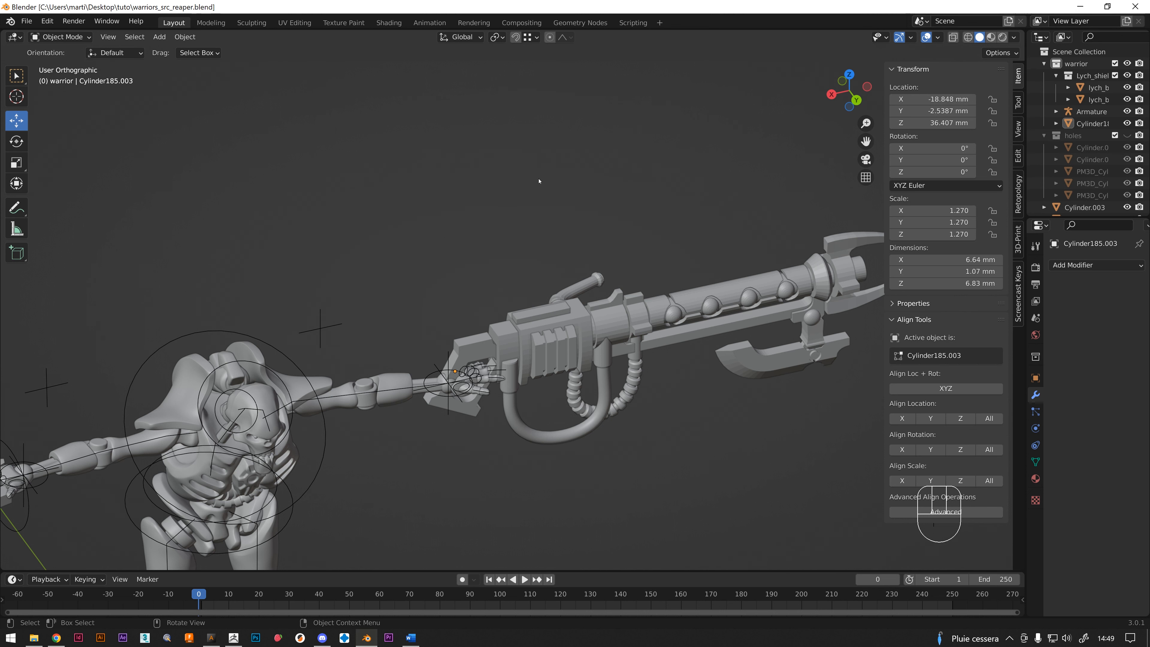
# - Enable the Z axis line in the viewport overlays
pyautogui.scroll(-4, 428, 191)
pyautogui.keyDown('shift'); pyautogui.moveTo(399, 336); pyautogui.dragTo(476, 224, button='middle'); pyautogui.keyUp('shift')
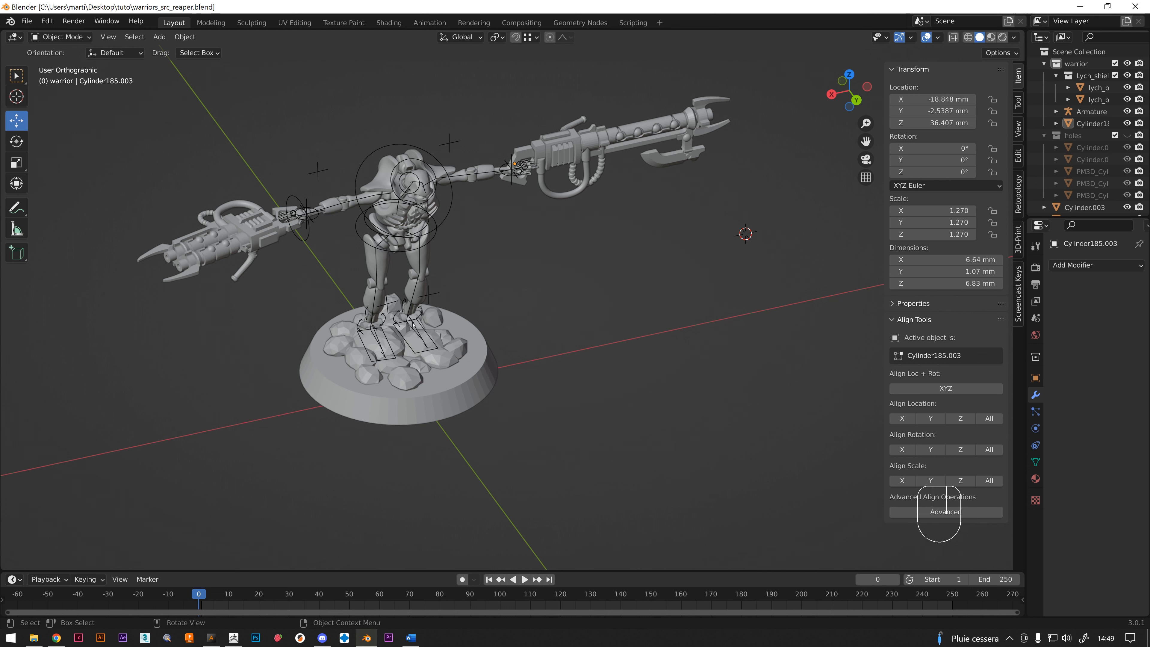
pyautogui.click(937, 38)
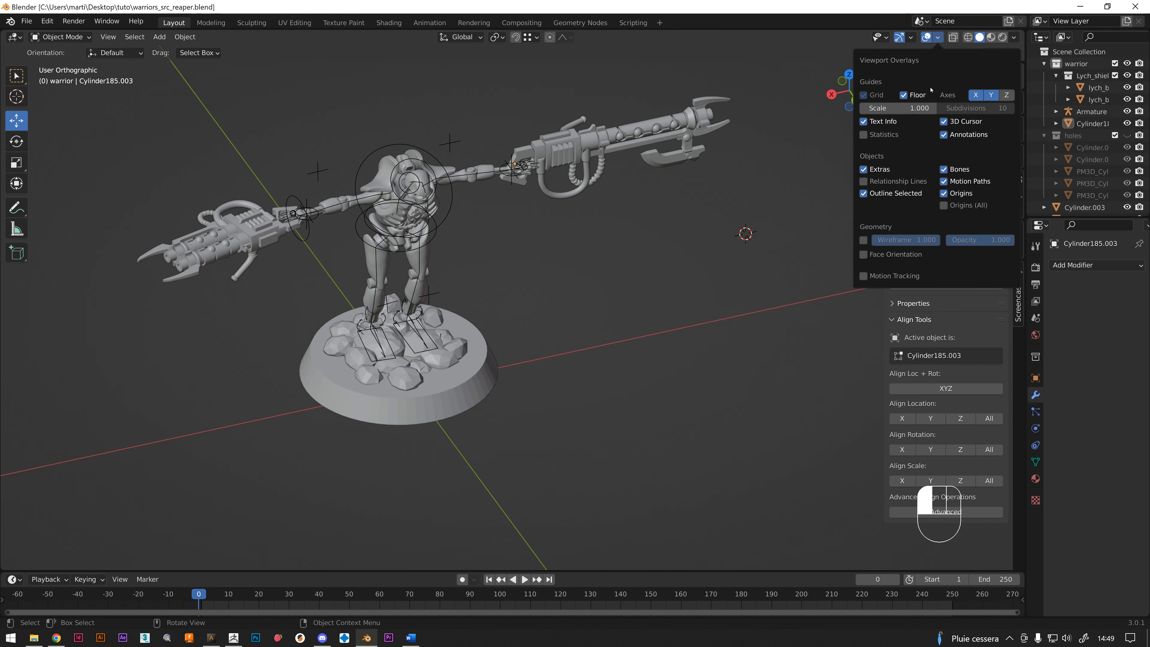
pyautogui.click(1003, 95)
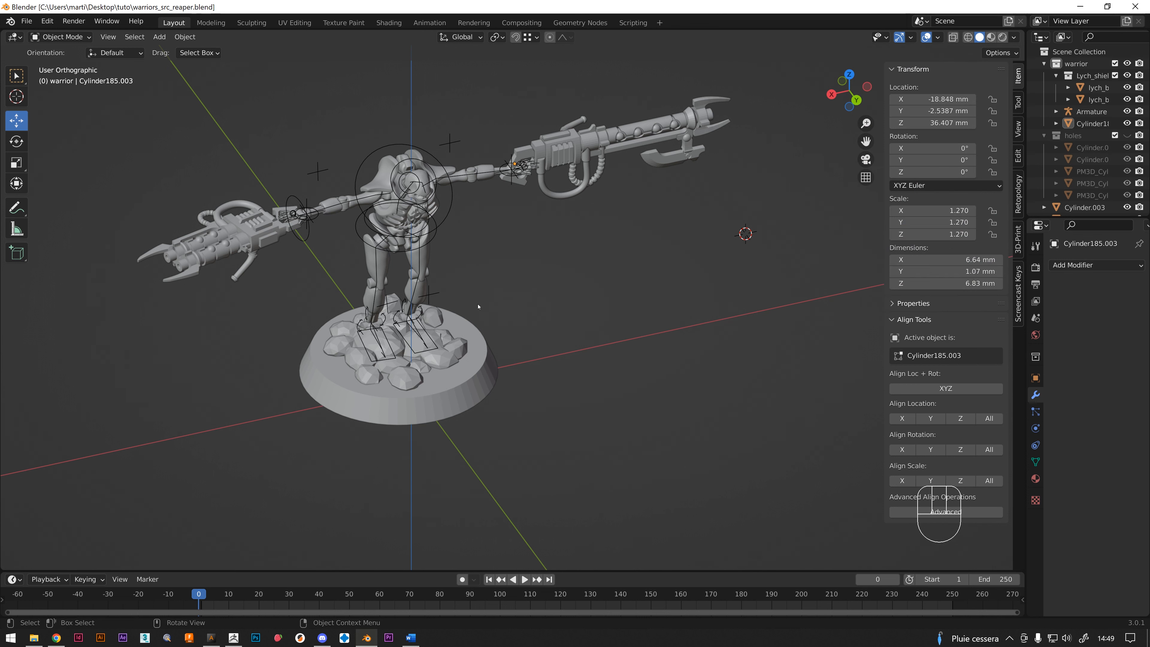
pyautogui.keyDown('shift'); pyautogui.moveTo(524, 290); pyautogui.dragTo(539, 320, button='middle'); pyautogui.keyUp('shift')
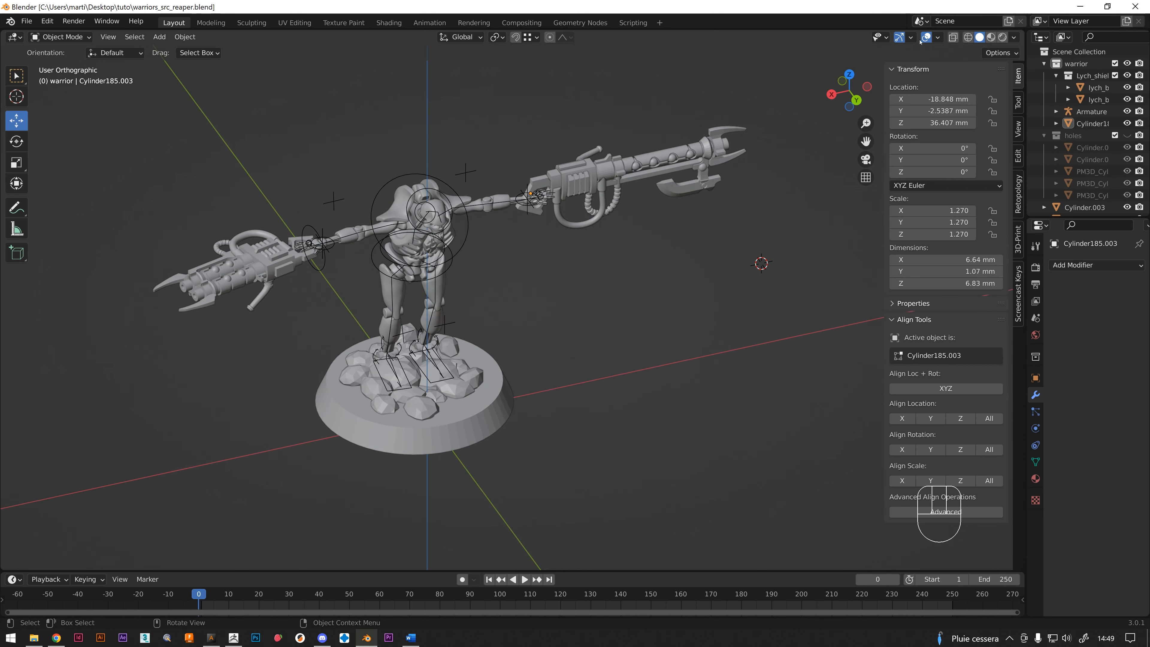
pyautogui.click(939, 38)
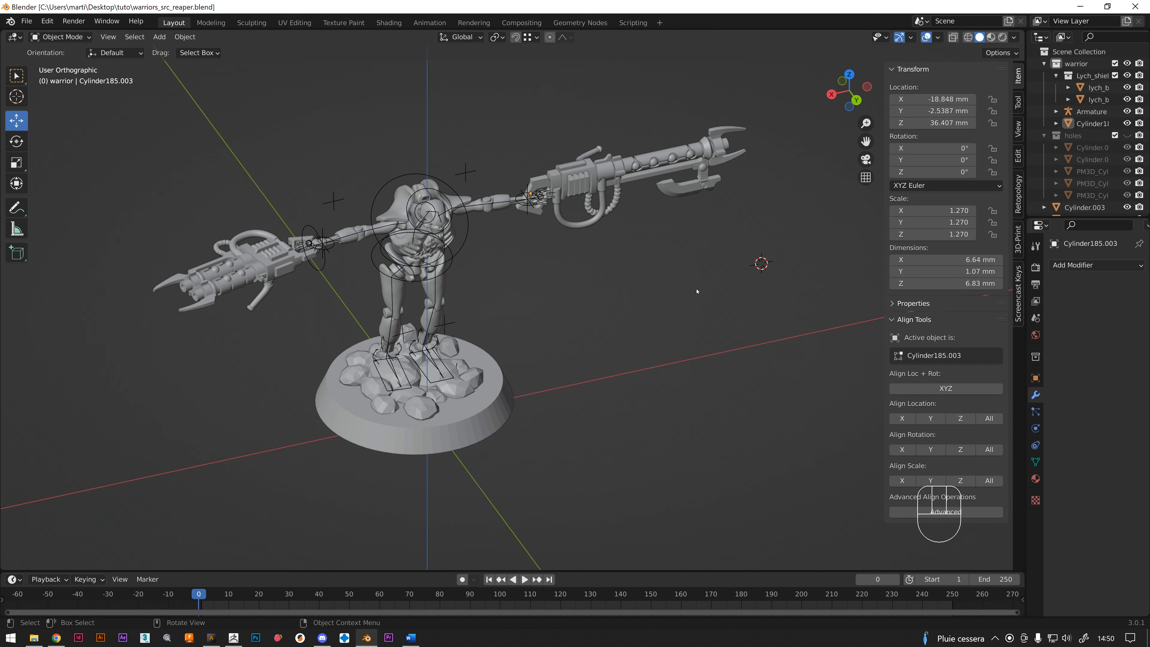
# - Place the gun at the world origin by setting its X, Y and Z location to 0 mm
pyautogui.click(950, 99)
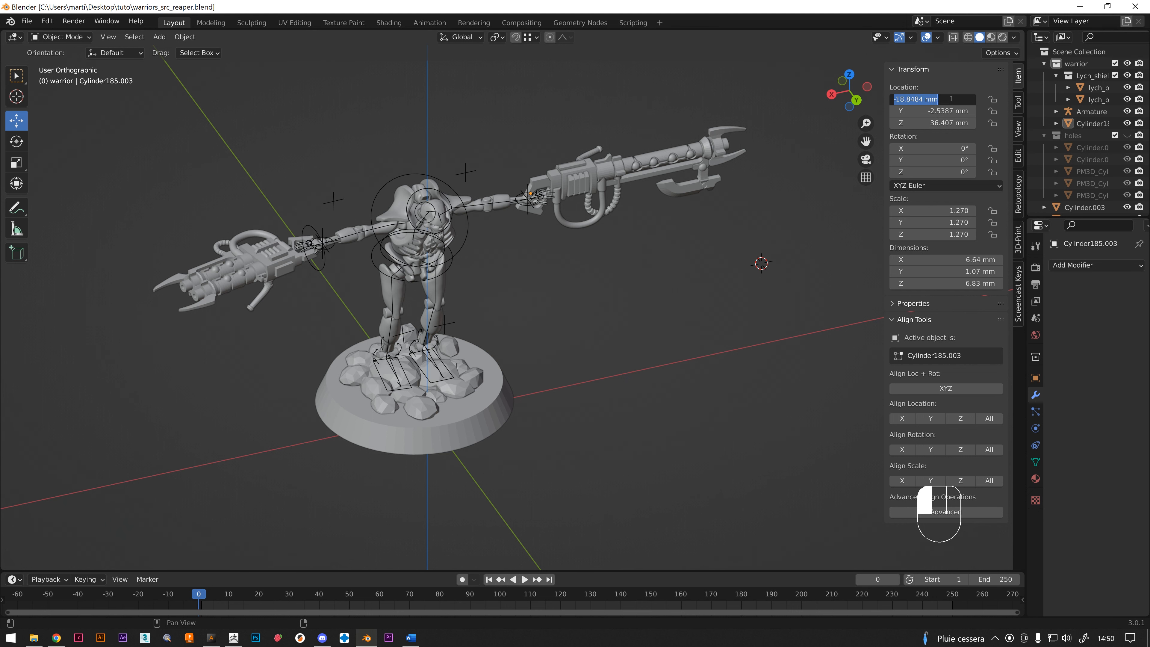
pyautogui.write('0')
pyautogui.press('Tab')
pyautogui.write('0')
pyautogui.press('Tab')
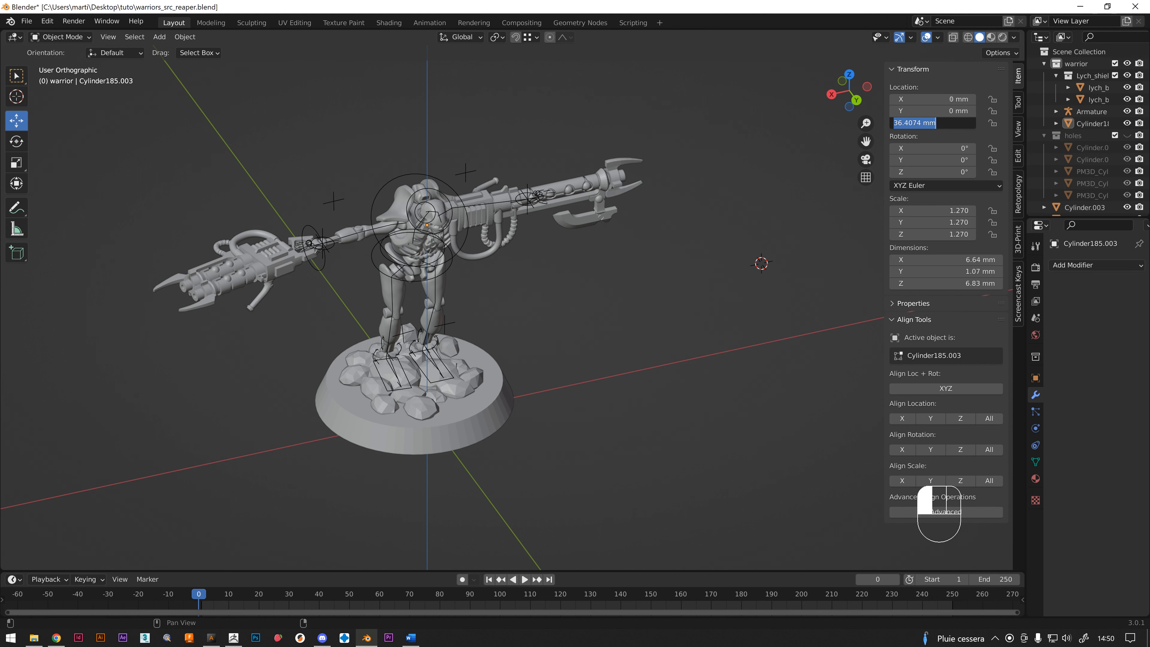
pyautogui.write('0')
pyautogui.press('Tab')
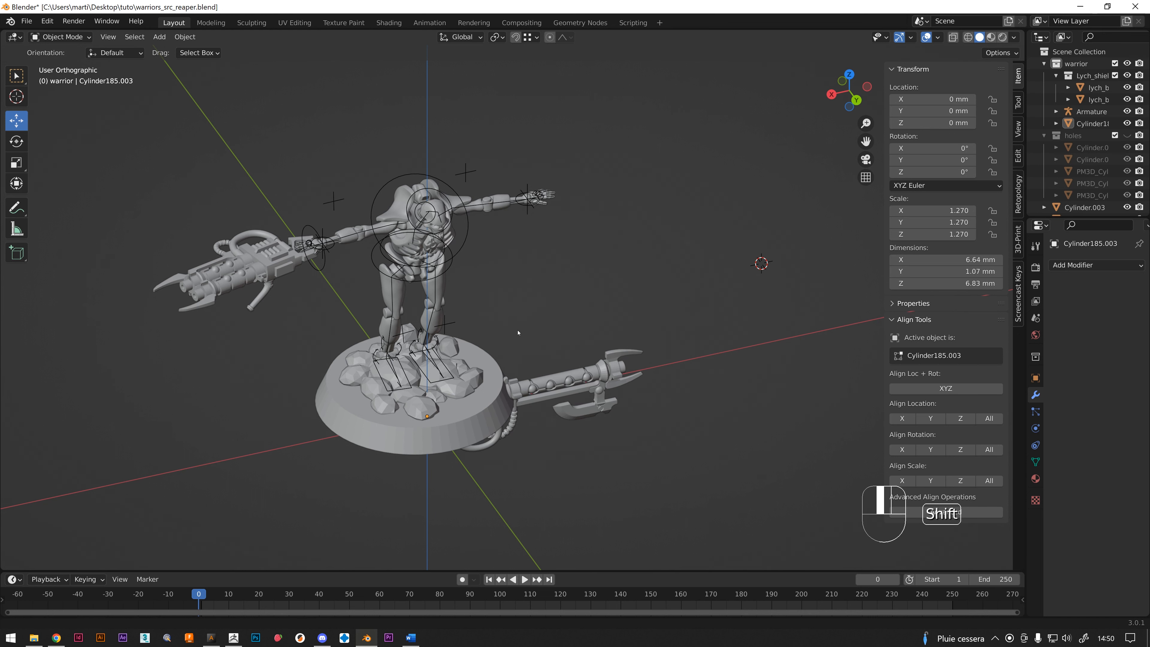
pyautogui.moveTo(546, 282); pyautogui.dragTo(529, 324, button='middle')
# - Undo the gun's zero-location entries and try nudging its X location value slightly
pyautogui.hotkey('ctrl', 'z')
pyautogui.hotkey('ctrl', 'z')
pyautogui.hotkey('ctrl', 'z')
pyautogui.hotkey('ctrl', 'z')
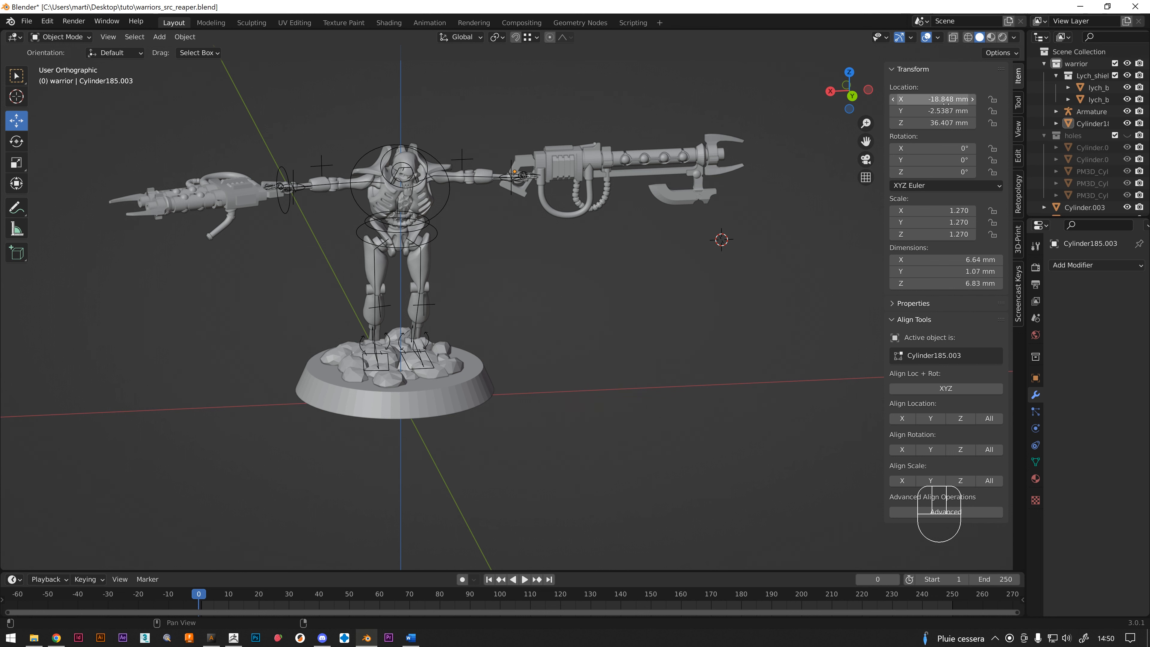
pyautogui.moveTo(938, 99); pyautogui.dragTo(931, 99)
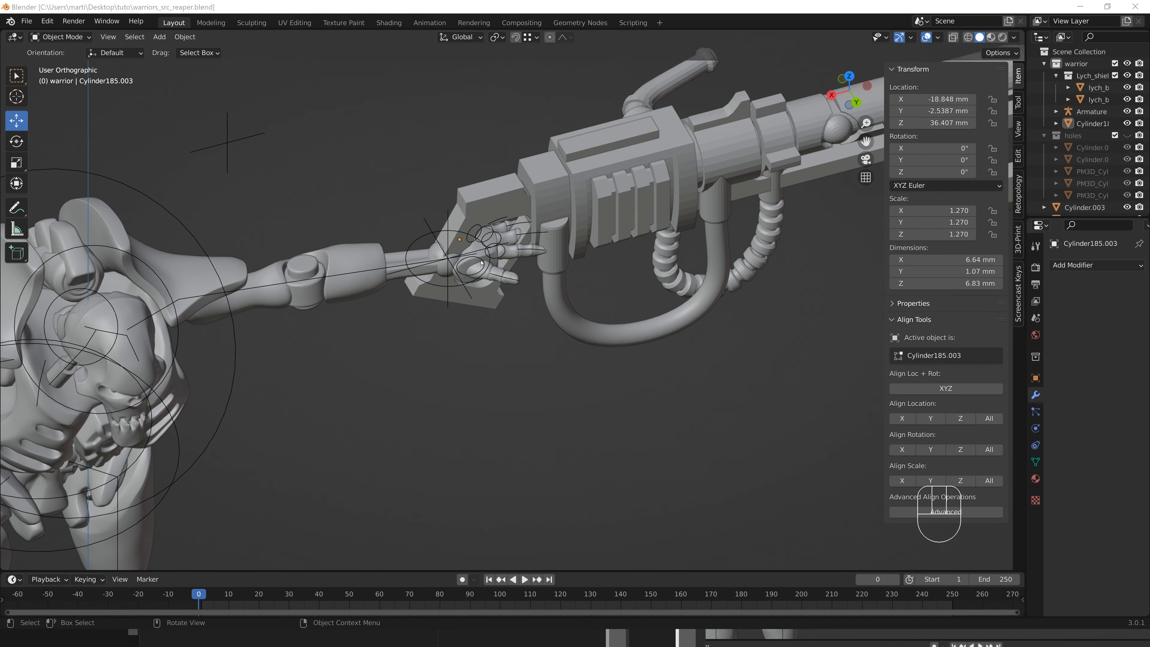
# - Select the gun grip and set its location to X -17.5 mm and Y -0.25 mm
pyautogui.click(483, 200)
pyautogui.moveTo(483, 199); pyautogui.dragTo(566, 168, button='middle')
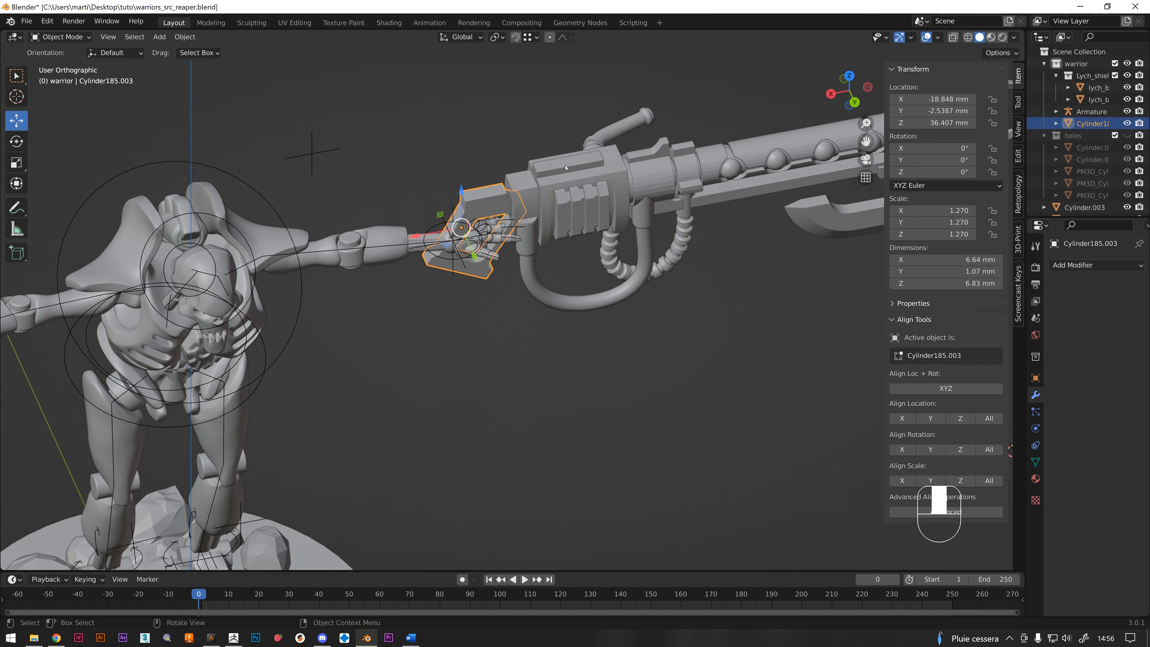
pyautogui.click(969, 98)
pyautogui.press('BackSpace')
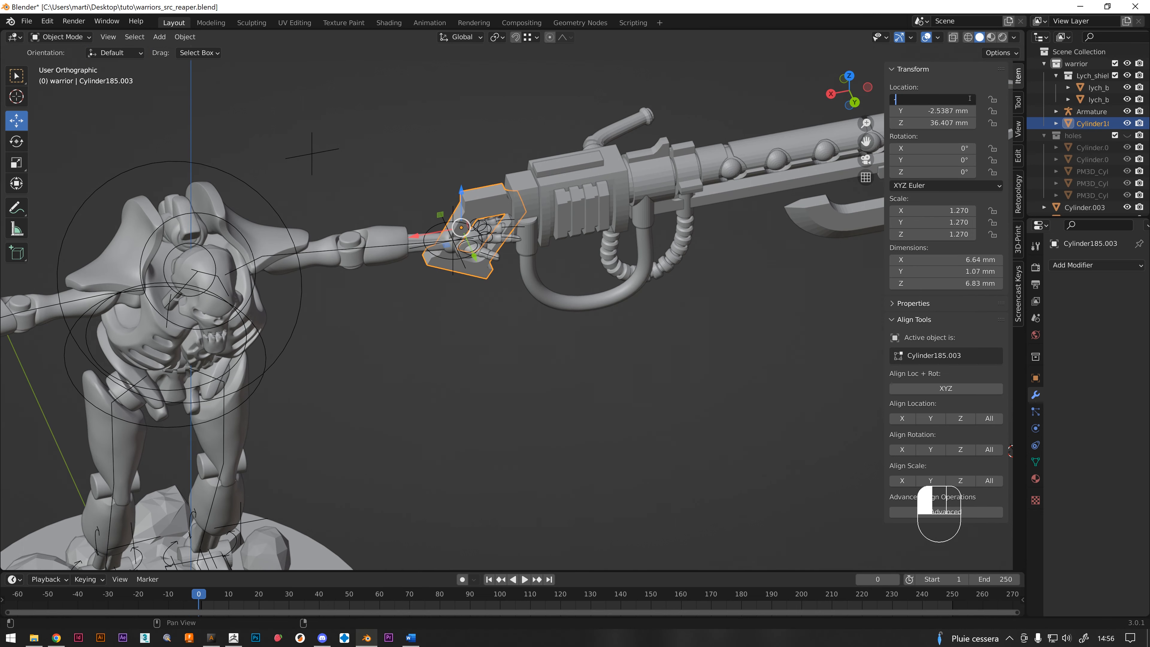
pyautogui.write('-17.5')
pyautogui.press('Tab')
pyautogui.write('-.25')
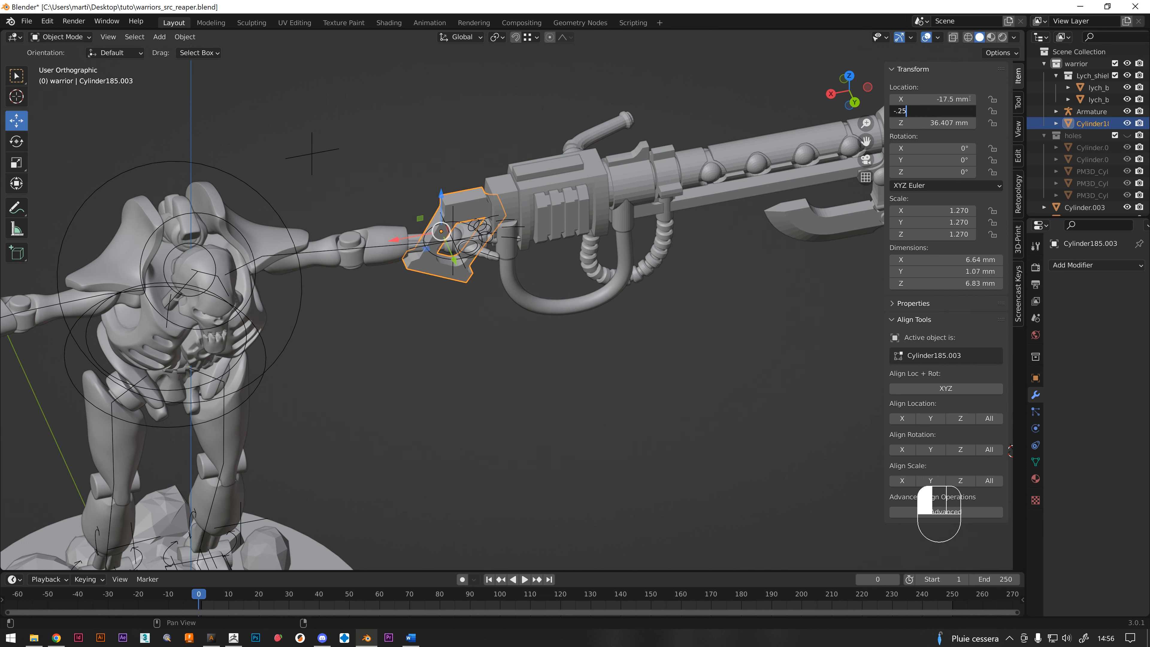
pyautogui.press('Return')
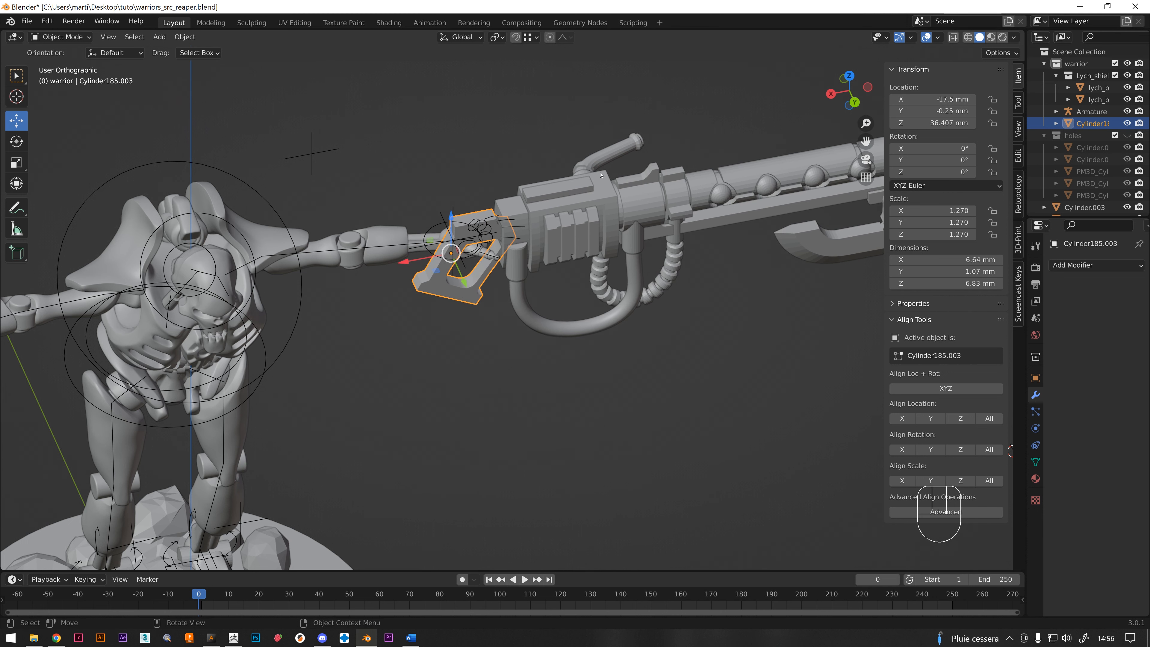
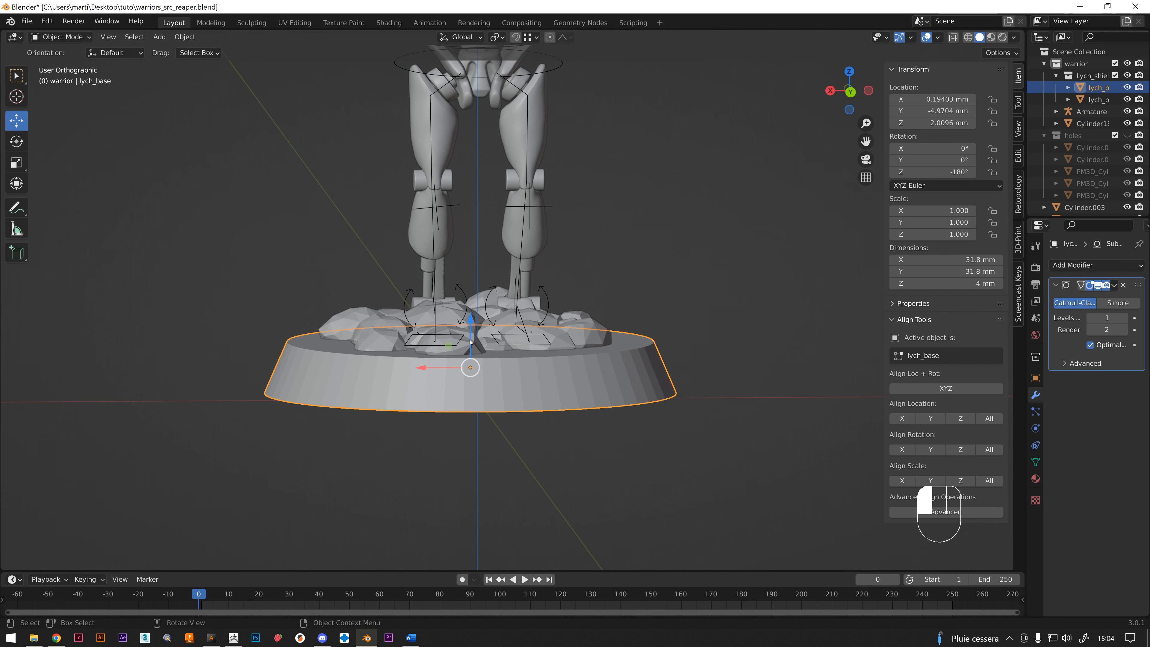
# - Examine the Move gizmo on the warrior's base and the whole miniature from several angles
pyautogui.moveTo(487, 356); pyautogui.dragTo(472, 382, button='middle')
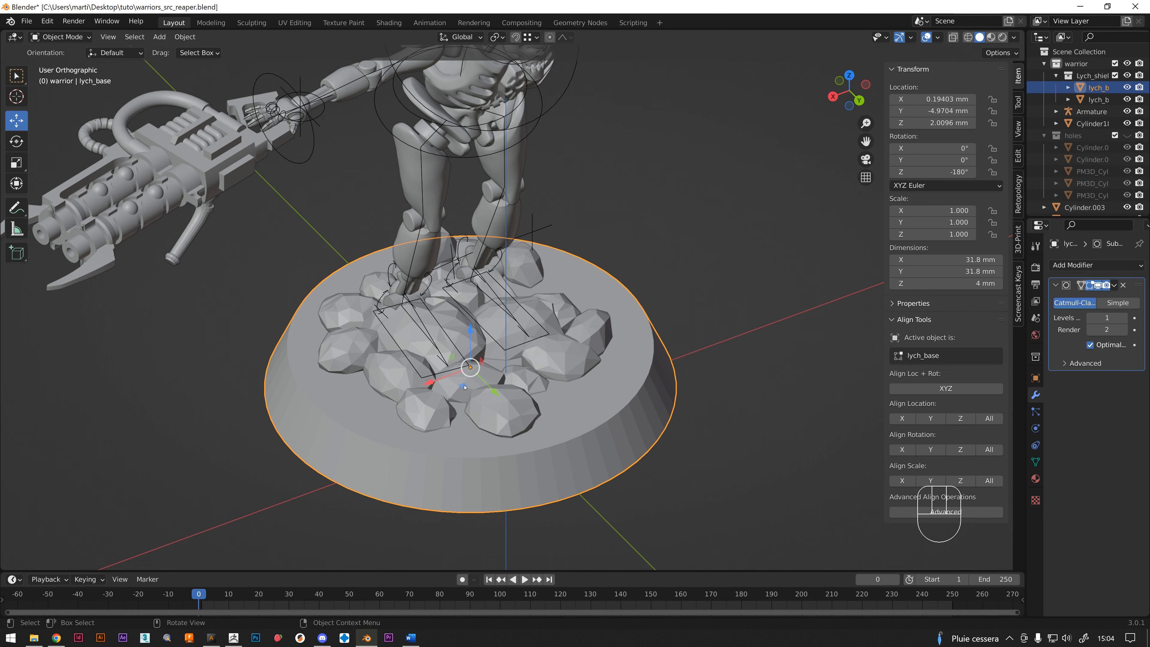
pyautogui.moveTo(465, 386); pyautogui.dragTo(541, 378)
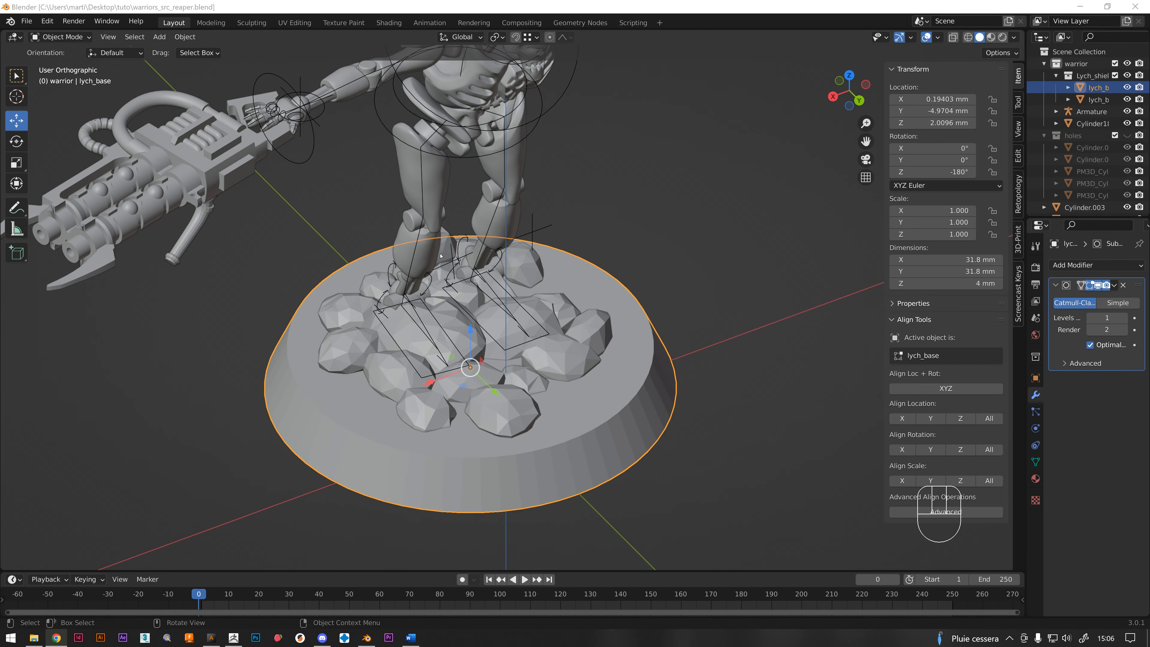
pyautogui.moveTo(441, 256)
pyautogui.mouseDown(button='middle')
pyautogui.moveTo(460, 200)
pyautogui.moveTo(414, 260)
pyautogui.moveTo(469, 183)
pyautogui.moveTo(440, 268)
pyautogui.mouseUp(button='middle')
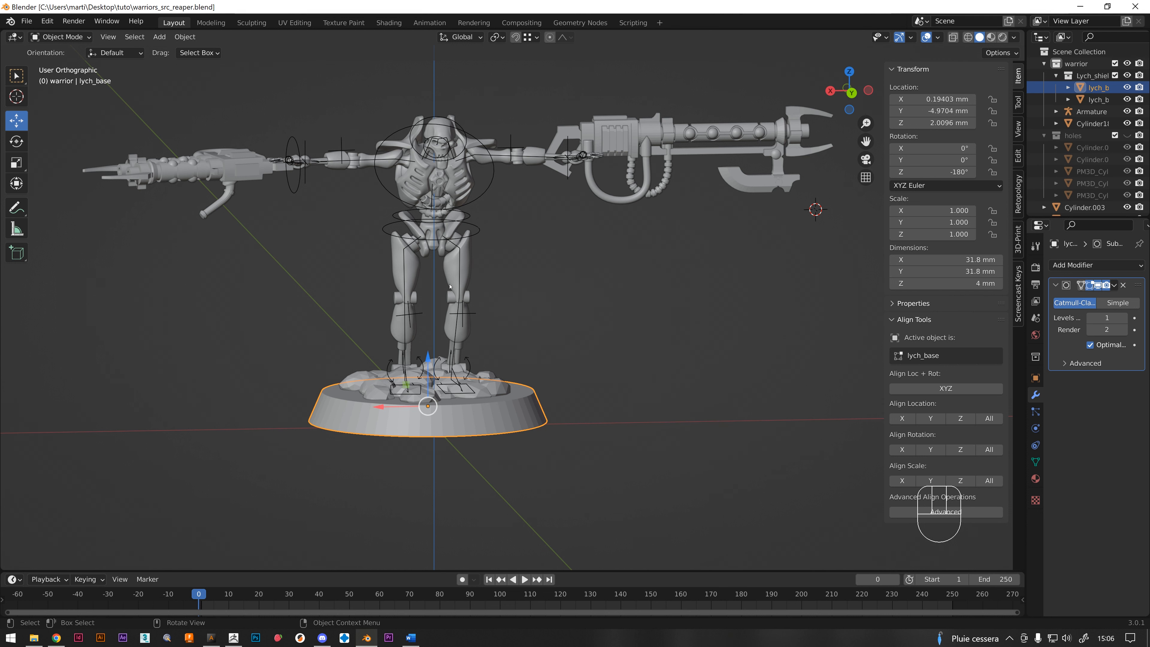
pyautogui.moveTo(450, 286); pyautogui.dragTo(446, 318, button='middle')
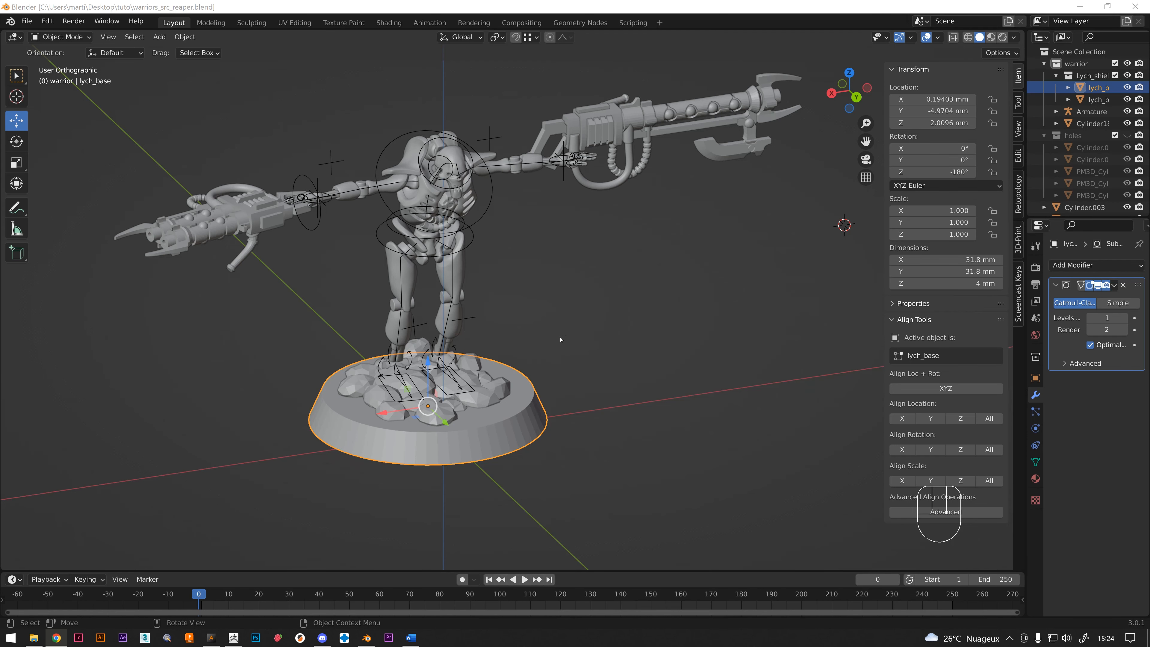
pyautogui.moveTo(416, 396); pyautogui.dragTo(443, 387, button='middle')
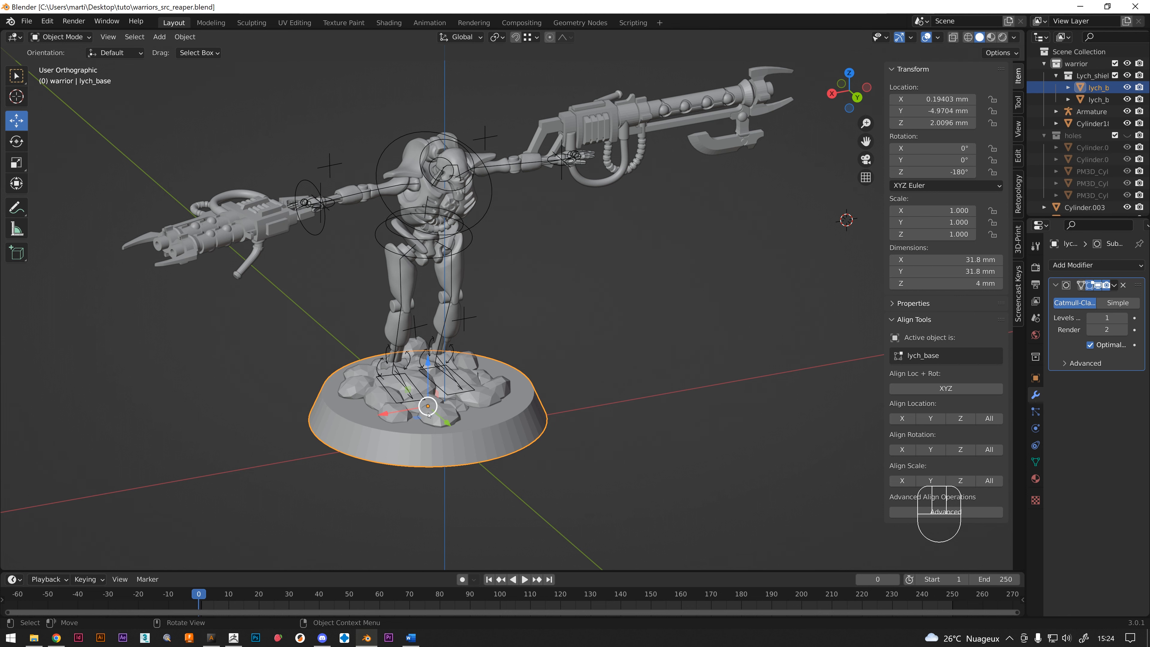
pyautogui.moveTo(421, 408); pyautogui.dragTo(436, 354)
pyautogui.moveTo(346, 326); pyautogui.dragTo(471, 298, button='middle')
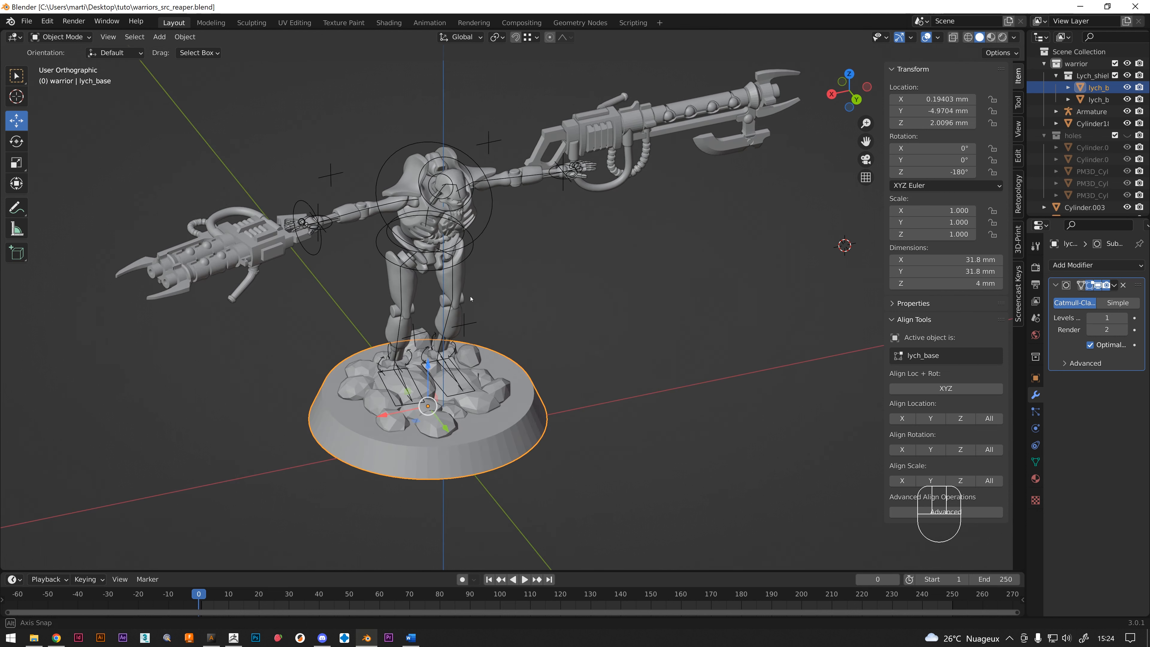
# - Move the gun freely from the hand to above the base, about 33.56 mm in X, 12.13 mm in Y and -19.88 mm in Z
pyautogui.click(551, 153)
pyautogui.moveTo(551, 153); pyautogui.dragTo(574, 198, button='middle')
pyautogui.moveTo(543, 157); pyautogui.dragTo(352, 402)
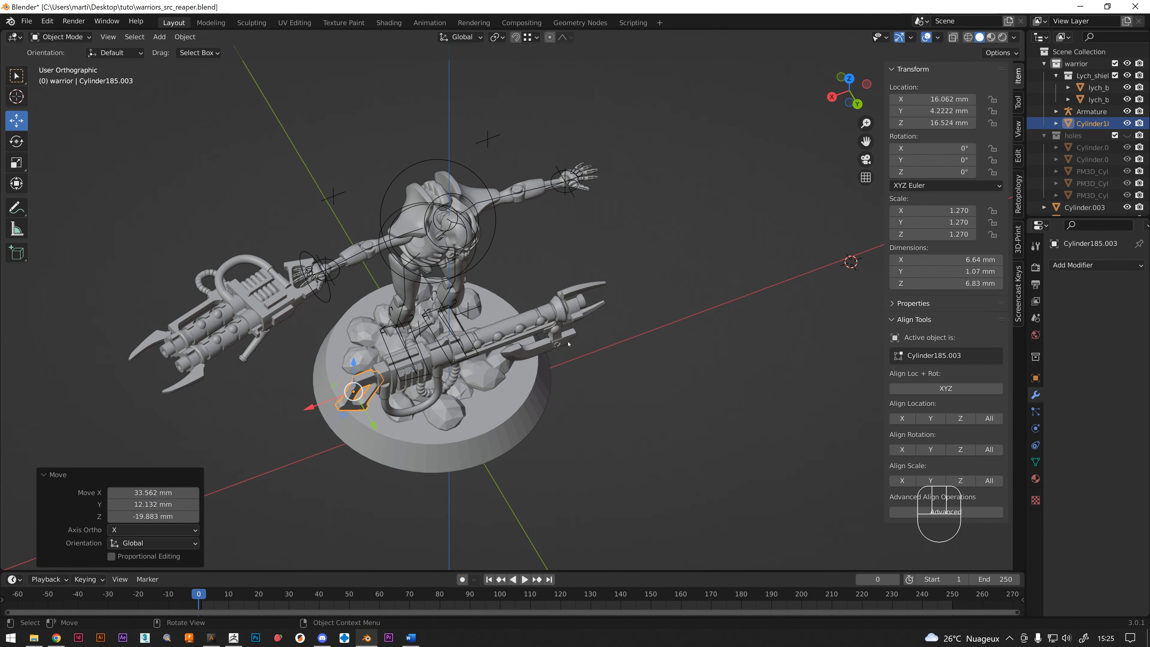
# - Reposition the gun freely in front of the warrior's legs, to about X 15.08, Y 3.30 and Z 23.17 mm
pyautogui.moveTo(563, 345); pyautogui.dragTo(519, 279, button='middle')
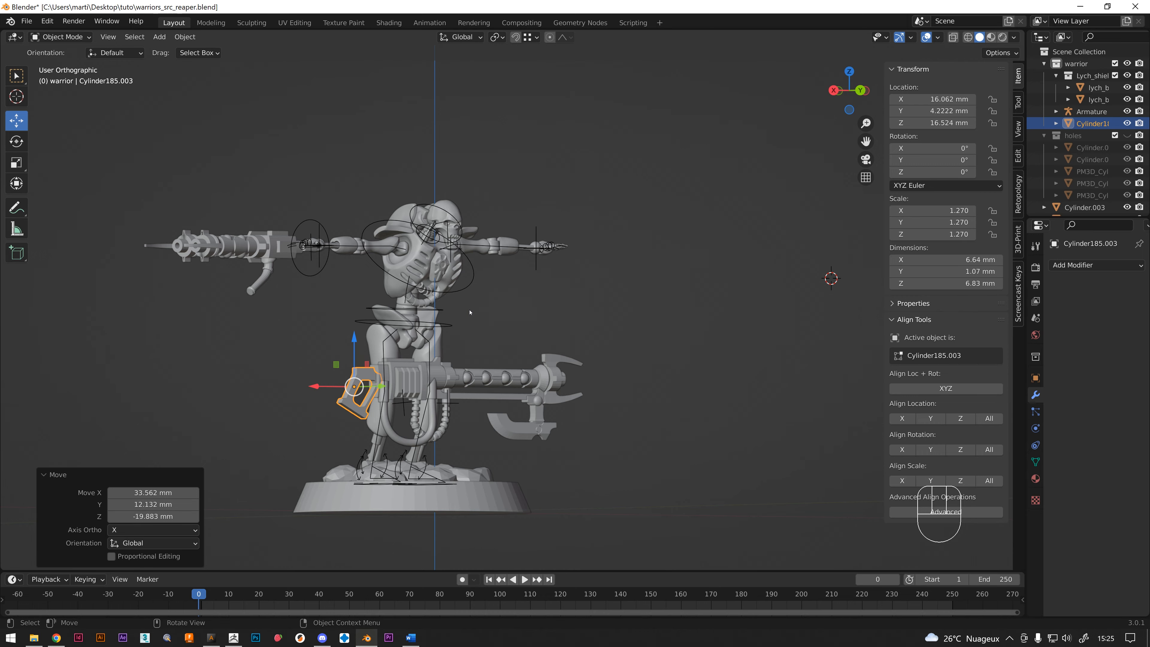
pyautogui.moveTo(491, 304); pyautogui.dragTo(430, 324, button='middle')
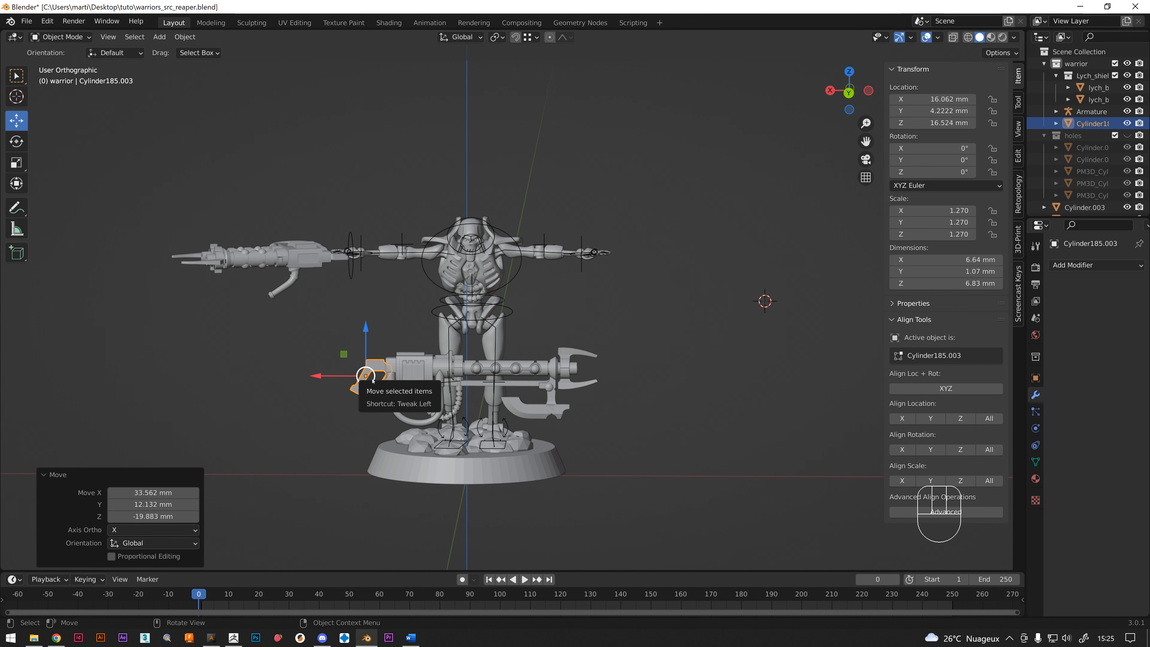
pyautogui.moveTo(373, 381); pyautogui.dragTo(385, 354)
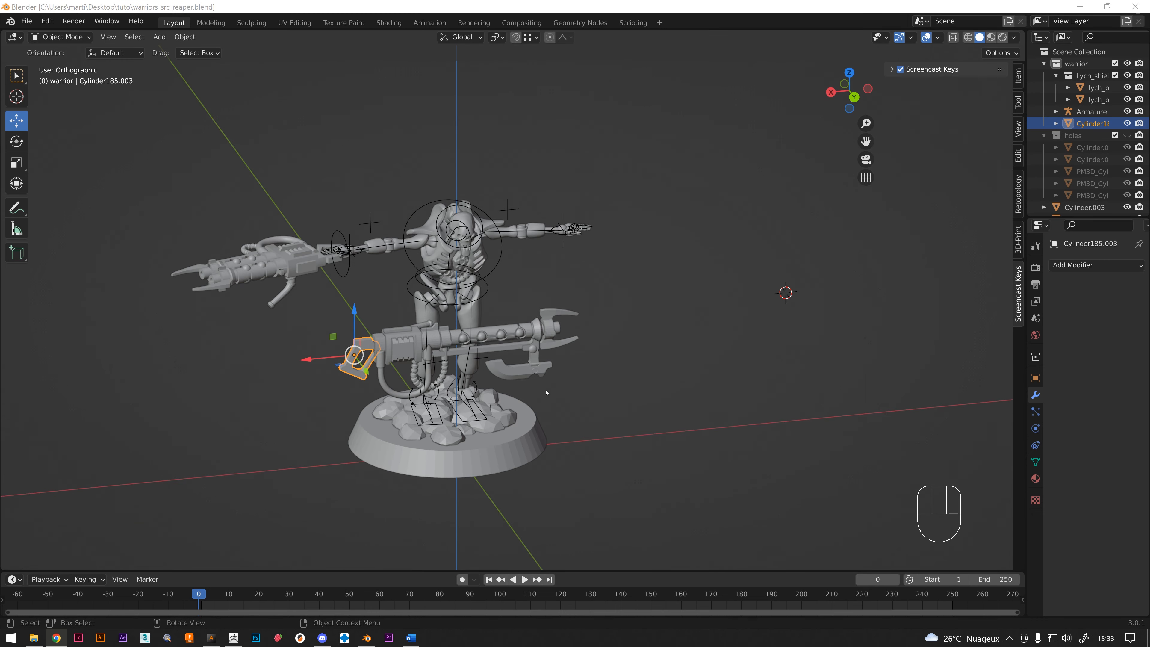
pyautogui.moveTo(355, 356); pyautogui.dragTo(408, 335)
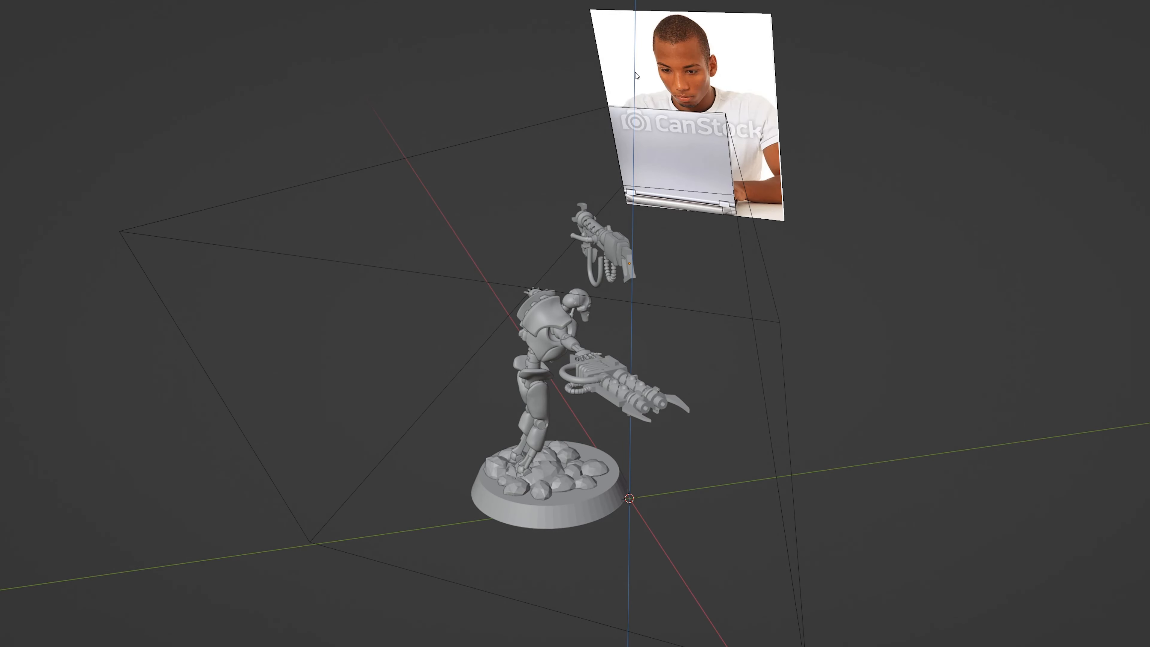
# - Try moving the warrior by its base along the local X axis, and cancel the move
pyautogui.click(610, 64)
pyautogui.click(575, 117)
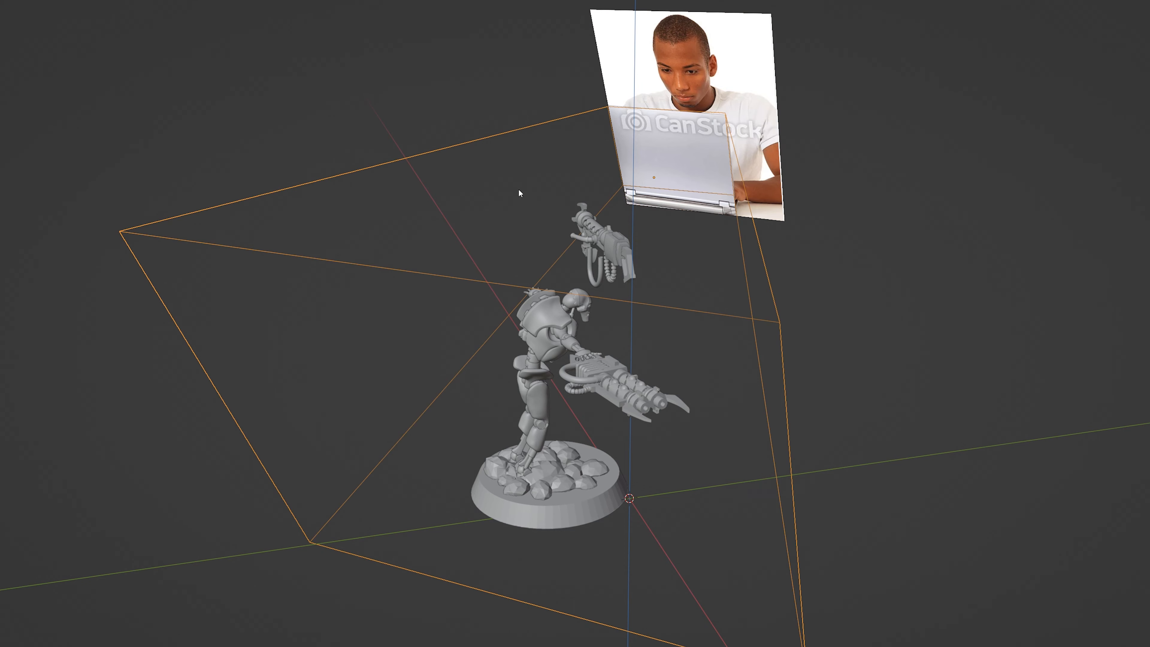
pyautogui.click(566, 503)
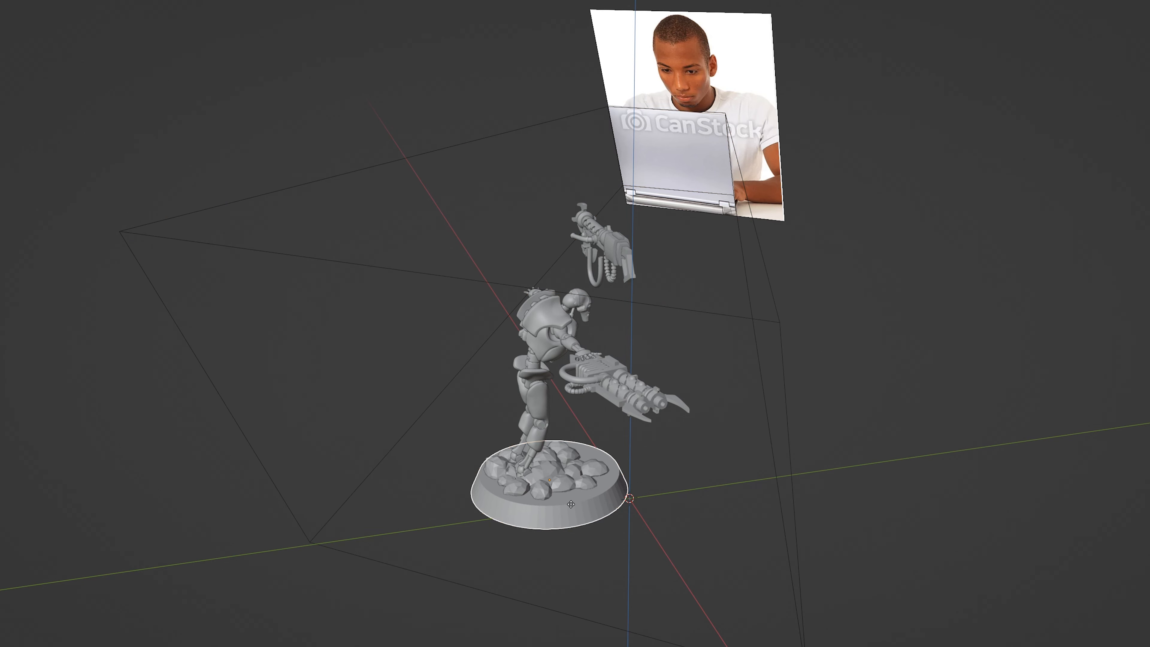
pyautogui.press('x')
pyautogui.press('x')
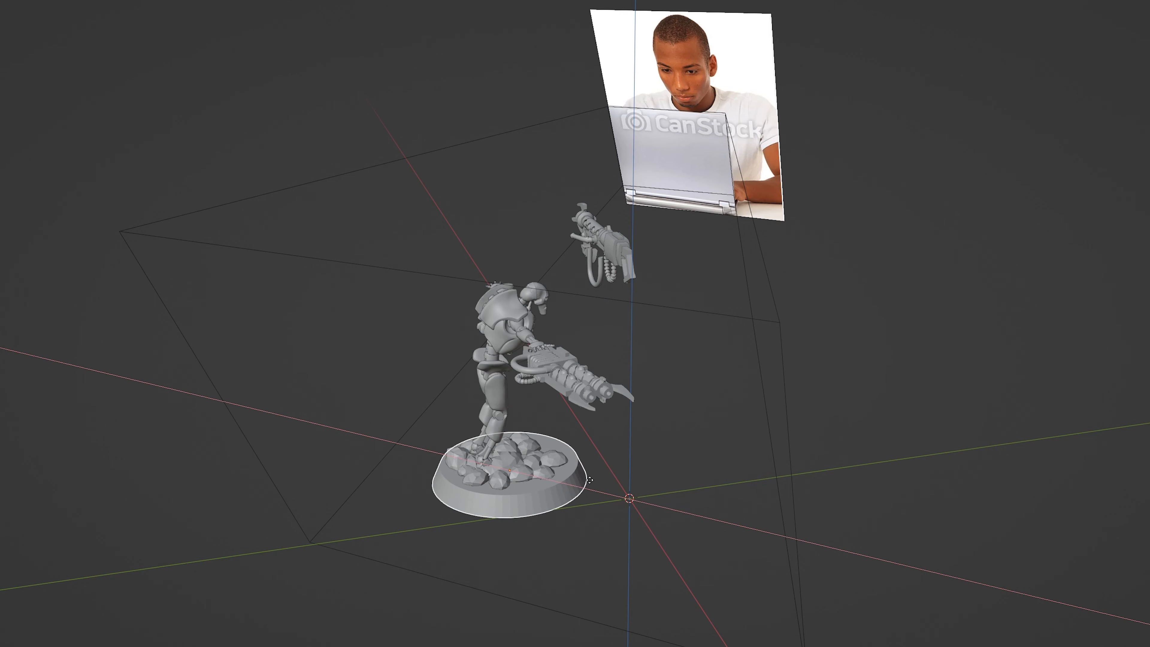
pyautogui.click(722, 506)
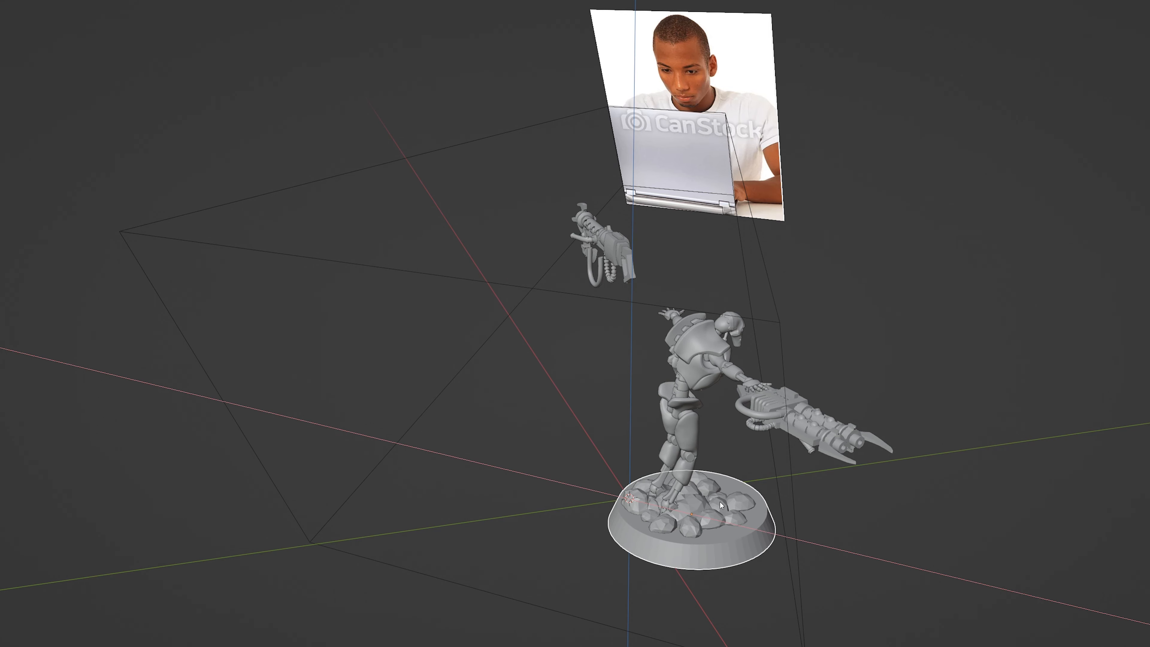
pyautogui.rightClick(721, 506)
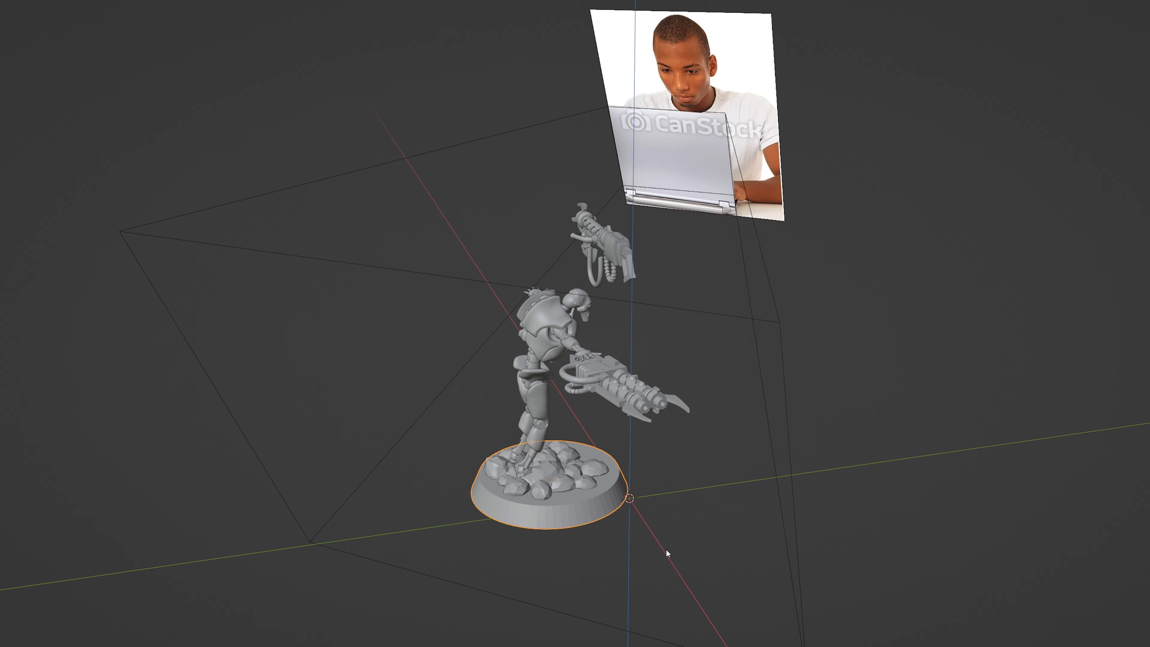
pyautogui.click(749, 198)
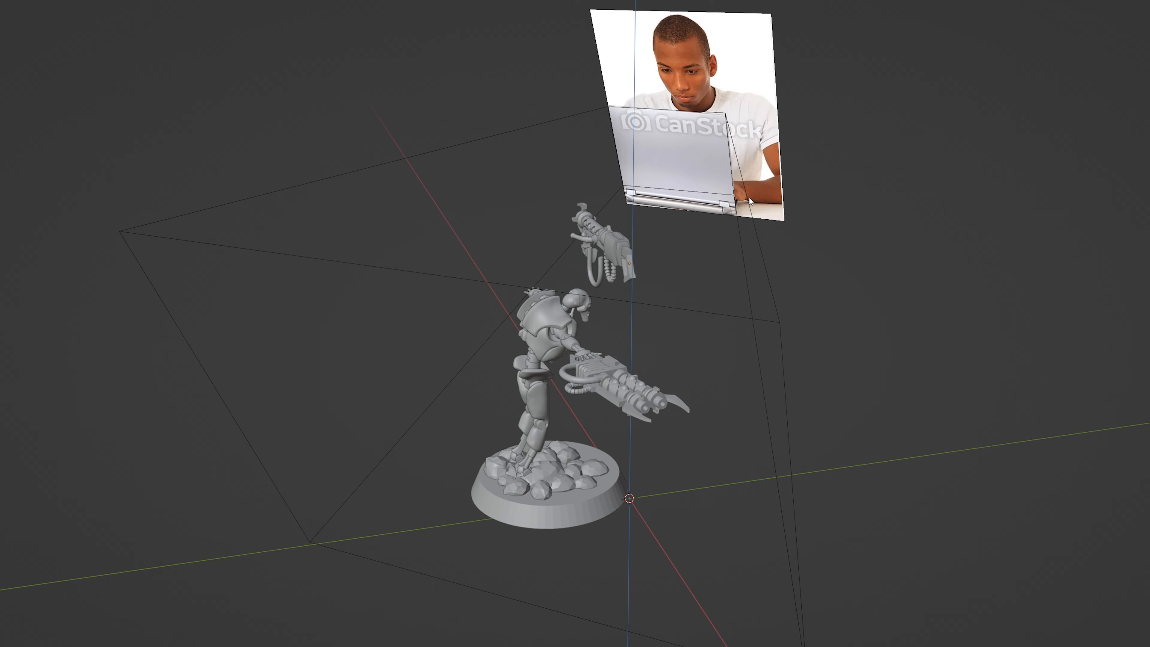
# - Select the gun grip above the warrior and move the gun twice with the movement constrained to the X axis
pyautogui.click(525, 502)
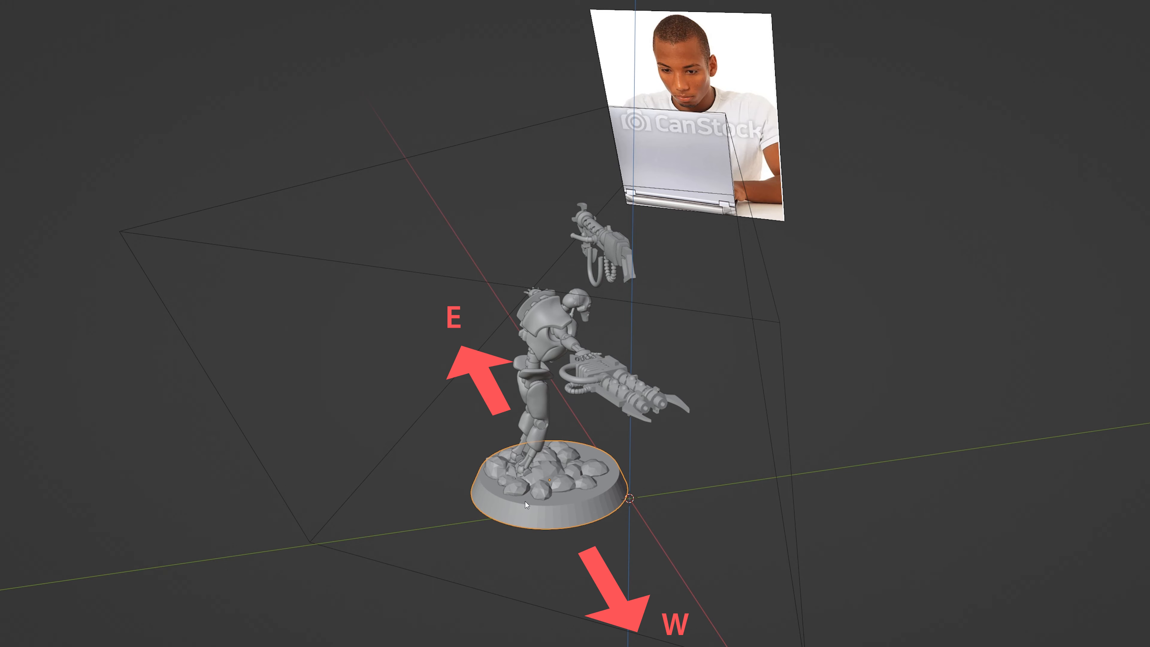
pyautogui.click(636, 272)
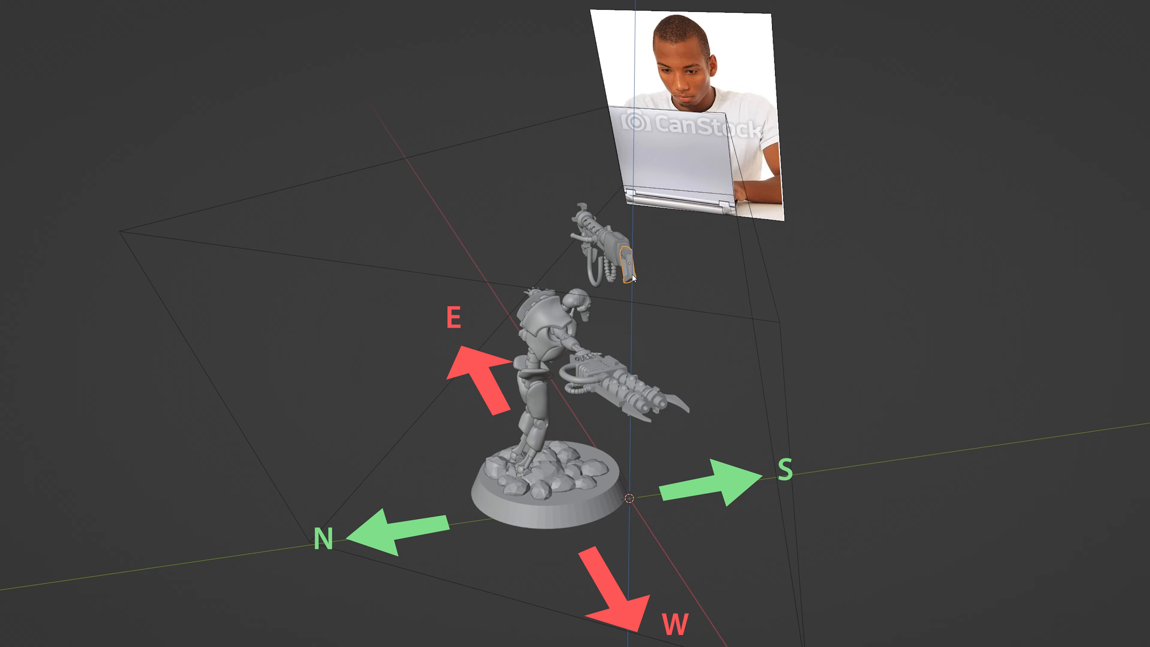
pyautogui.press('g')
pyautogui.press('x')
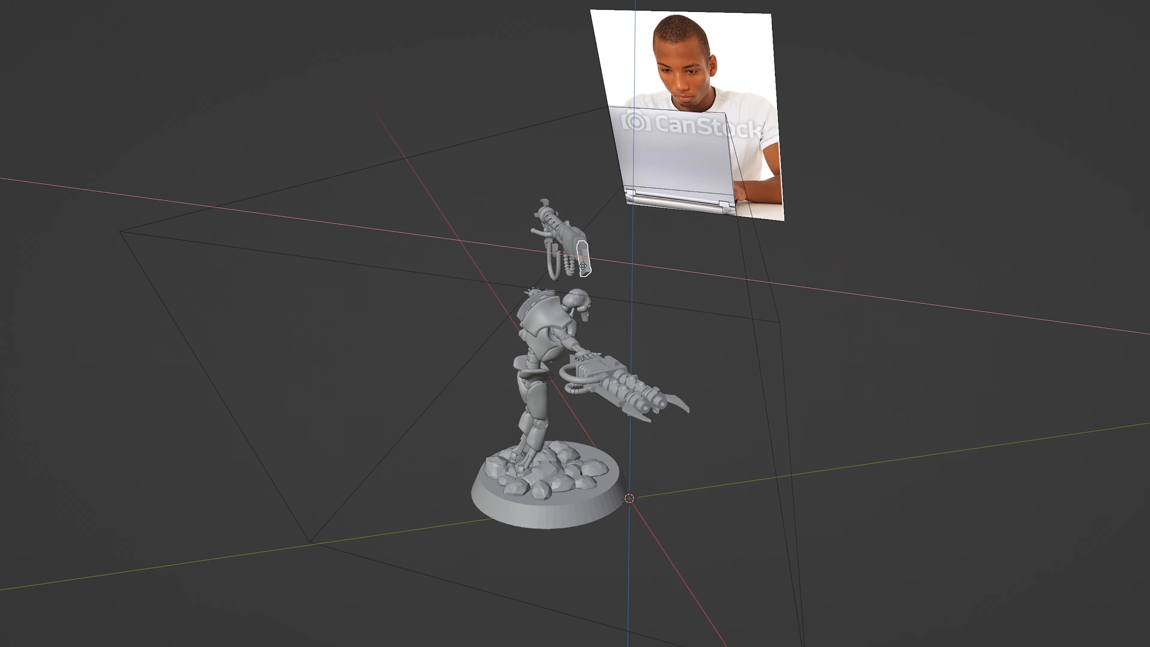
pyautogui.click(539, 261)
pyautogui.moveTo(539, 261); pyautogui.dragTo(626, 283, button='middle')
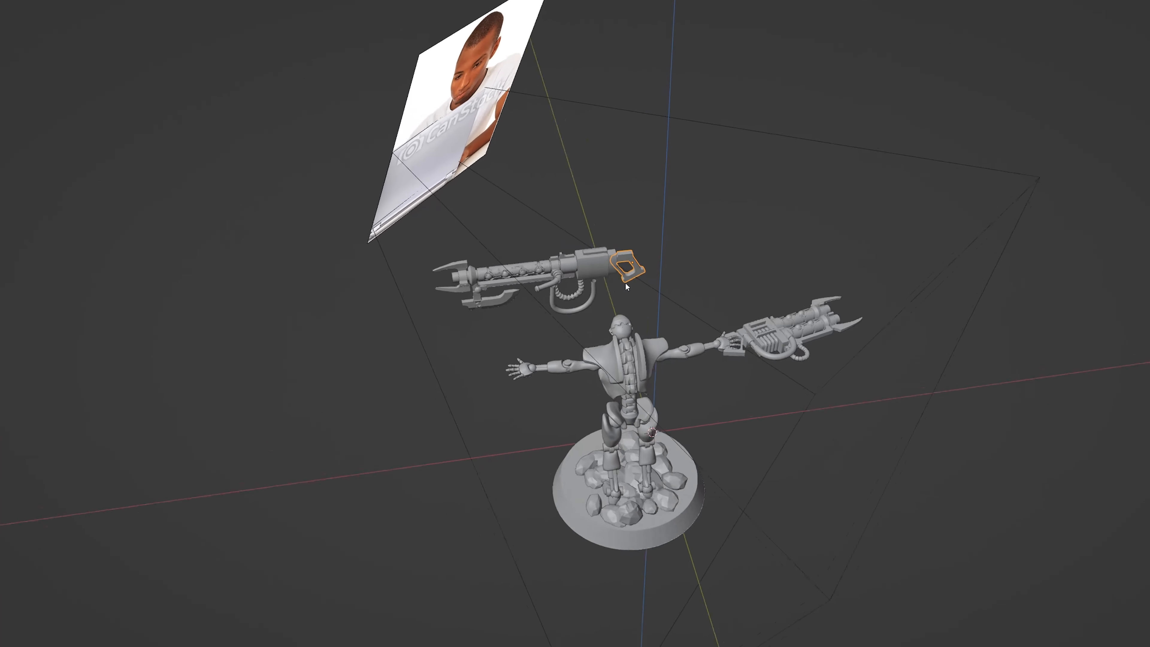
pyautogui.press('g')
pyautogui.press('x')
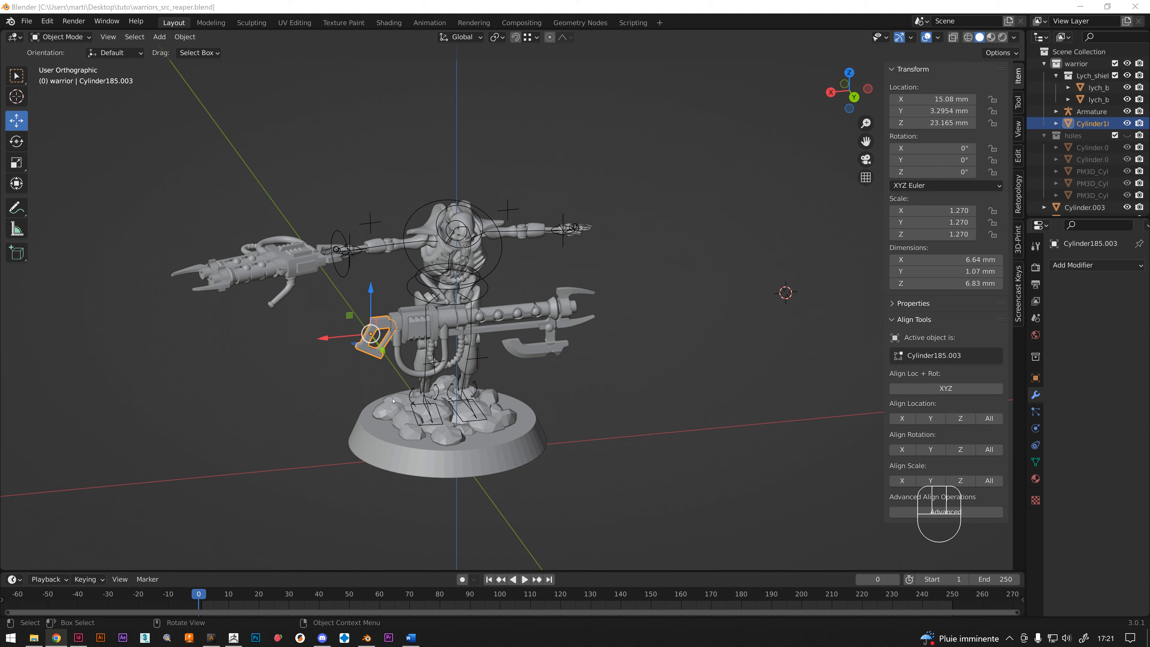
pyautogui.moveTo(347, 320); pyautogui.dragTo(463, 282, button='middle')
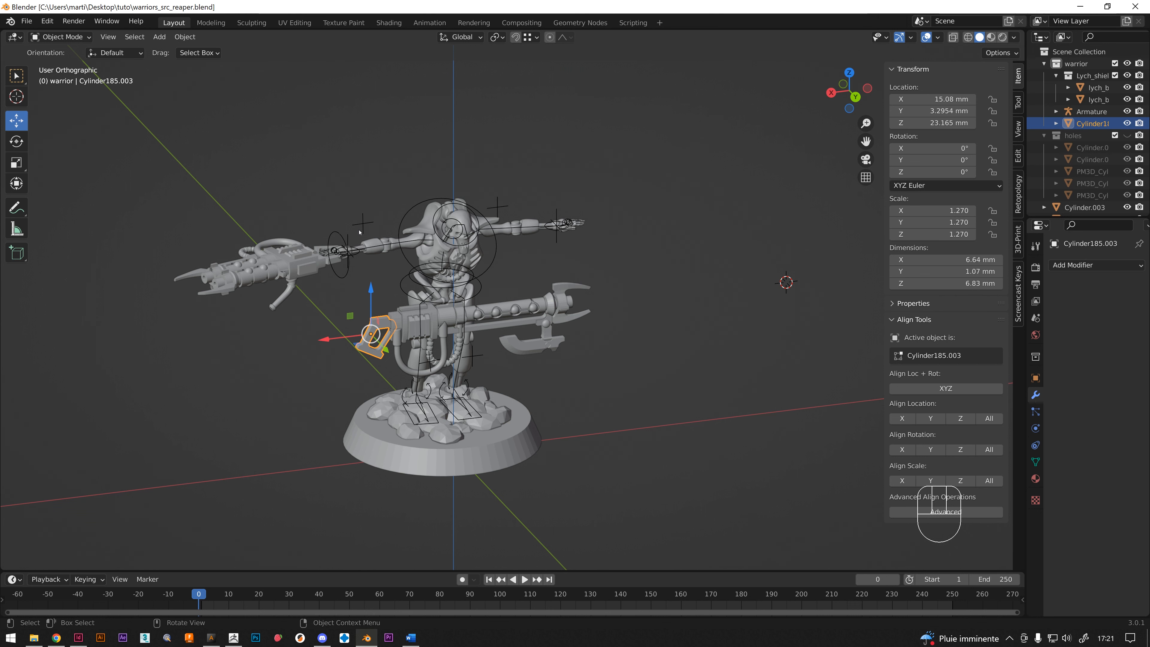
# - Set the transform orientation to View
pyautogui.click(469, 40)
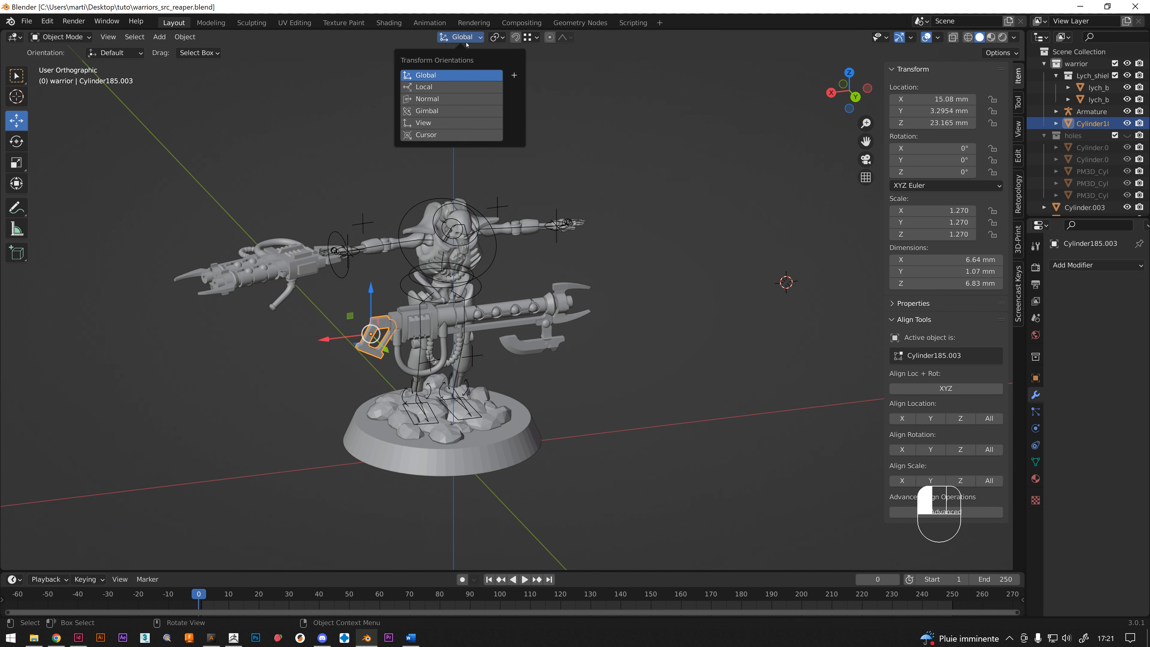
pyautogui.click(365, 336)
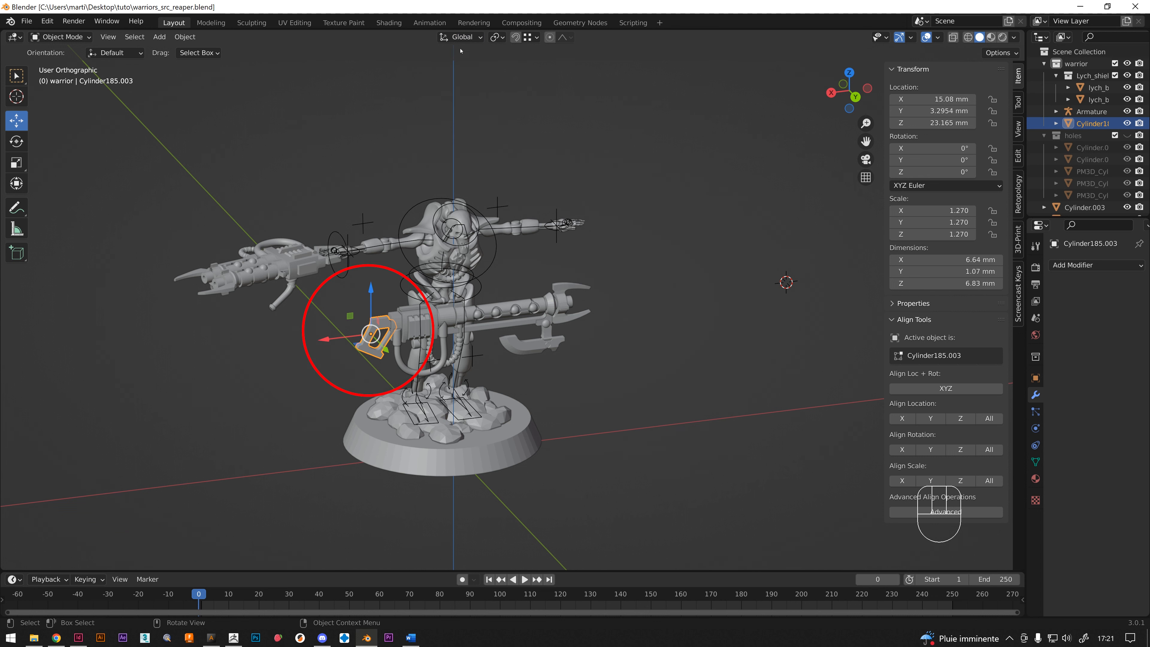
pyautogui.click(461, 37)
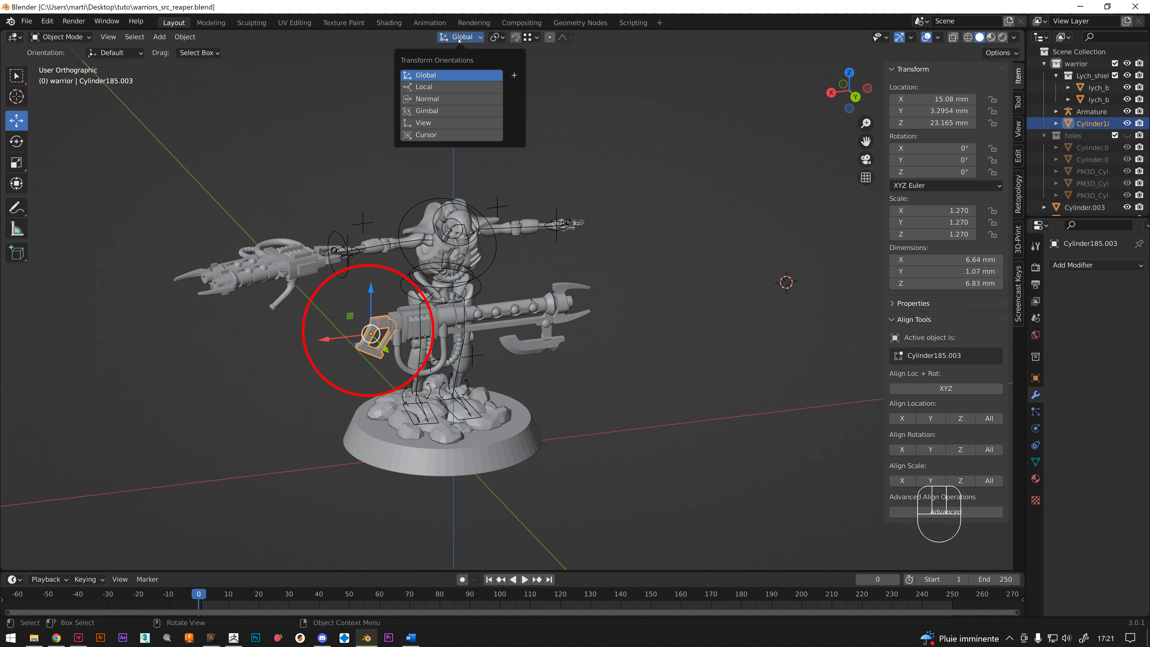
pyautogui.click(426, 123)
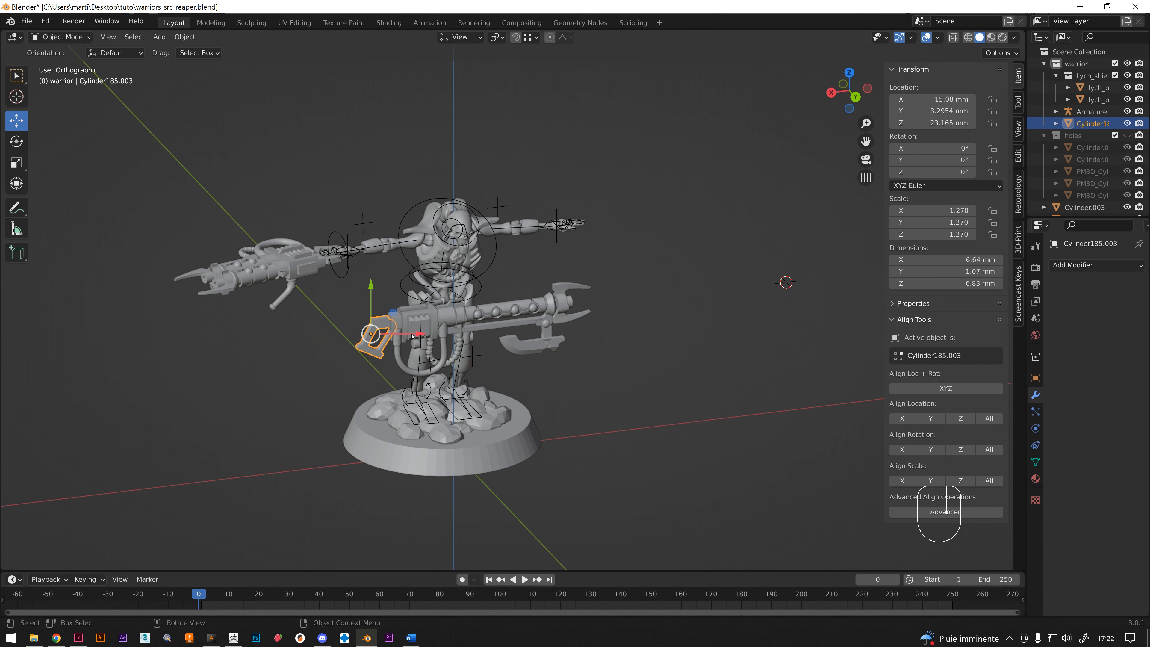
# - Try moving the gun along the view's X axis and along its Y axis, cancelling each move
pyautogui.press('g')
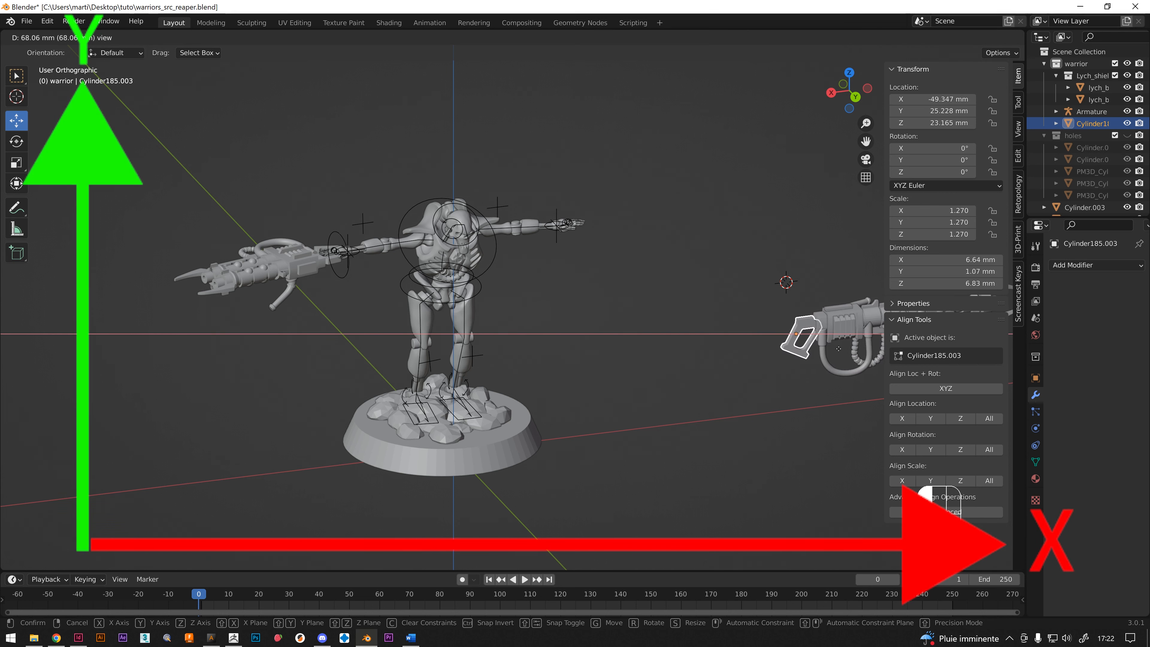
pyautogui.click(348, 293)
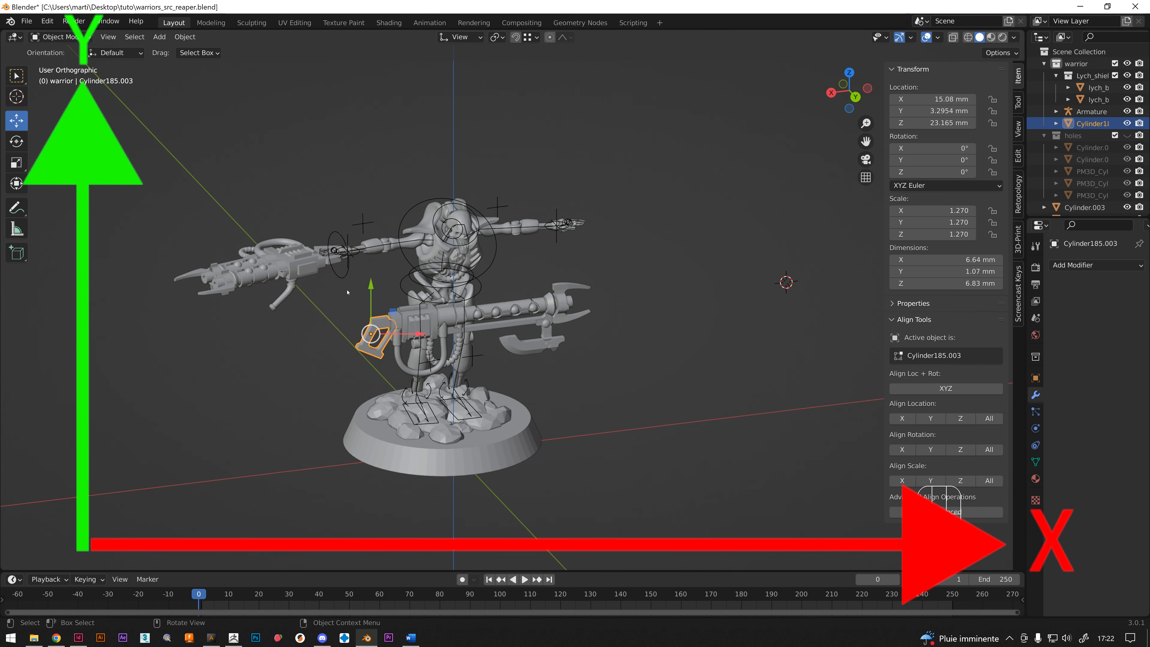
pyautogui.moveTo(371, 303); pyautogui.dragTo(373, 500)
pyautogui.rightClick(372, 500)
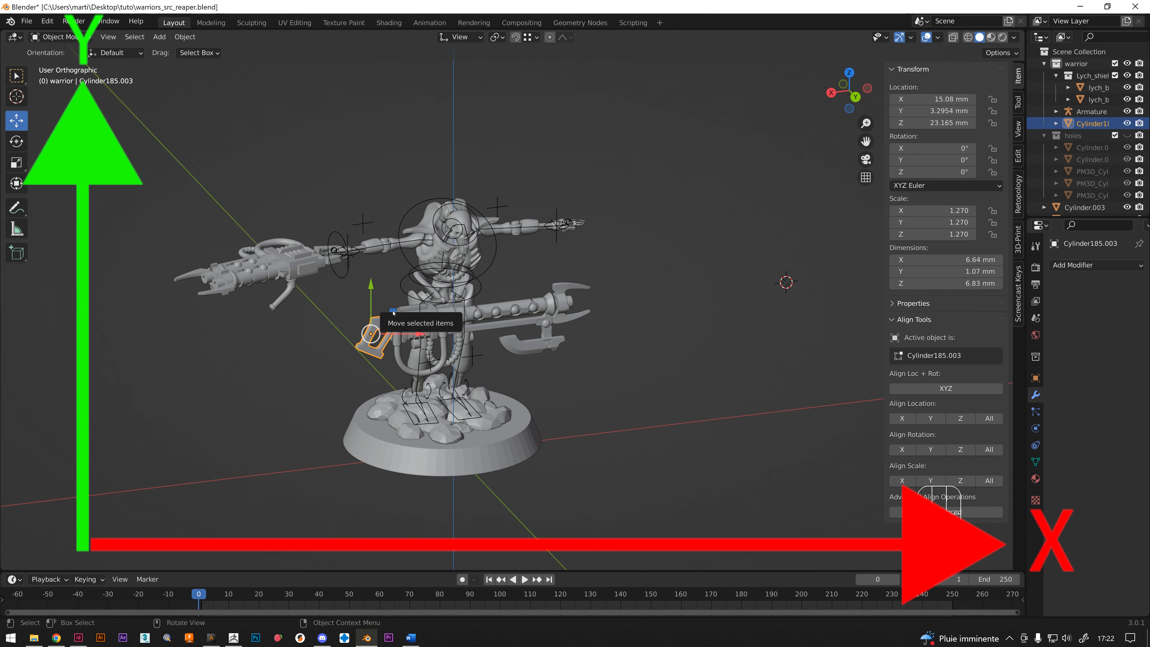
# - Try moving the gun along the view's Z axis and freely in the view plane, cancelling the moves
pyautogui.moveTo(393, 313)
pyautogui.mouseDown()
pyautogui.moveTo(319, 358)
pyautogui.moveTo(506, 311)
pyautogui.moveTo(305, 252)
pyautogui.moveTo(446, 354)
pyautogui.moveTo(406, 290)
pyautogui.moveTo(385, 324)
pyautogui.moveTo(380, 279)
pyautogui.moveTo(426, 320)
pyautogui.moveTo(366, 281)
pyautogui.moveTo(474, 375)
pyautogui.moveTo(317, 297)
pyautogui.moveTo(440, 326)
pyautogui.moveTo(311, 335)
pyautogui.moveTo(408, 376)
pyautogui.moveTo(390, 326)
pyautogui.mouseUp()
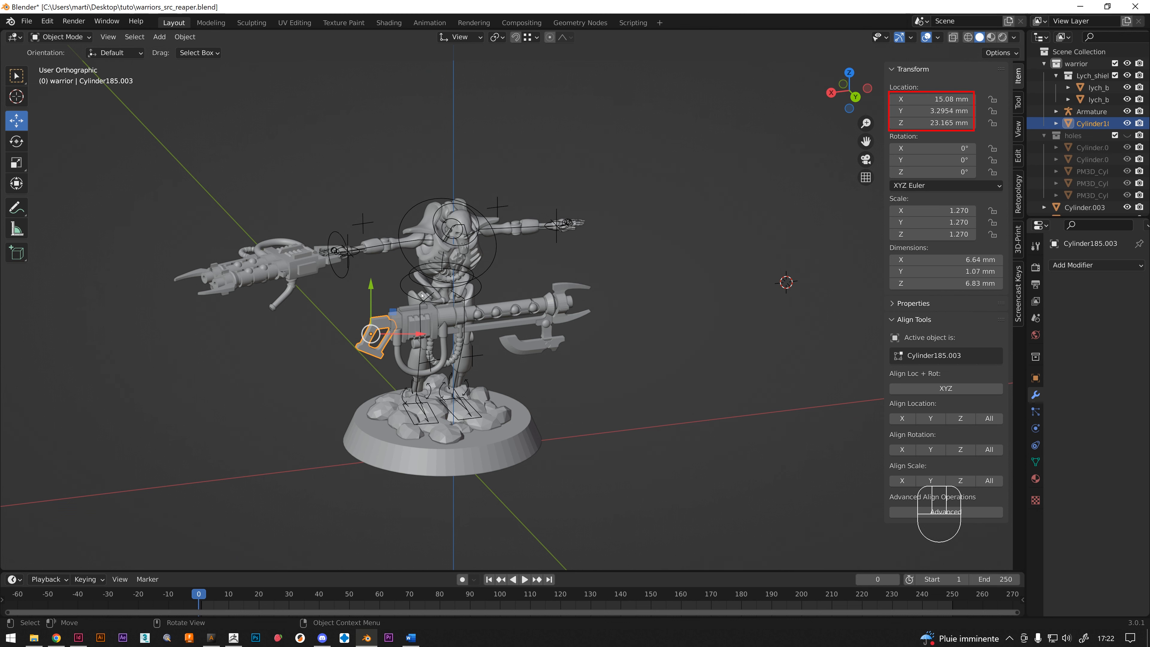
pyautogui.moveTo(393, 313); pyautogui.dragTo(367, 314)
pyautogui.moveTo(370, 334); pyautogui.dragTo(697, 186)
pyautogui.rightClick(697, 185)
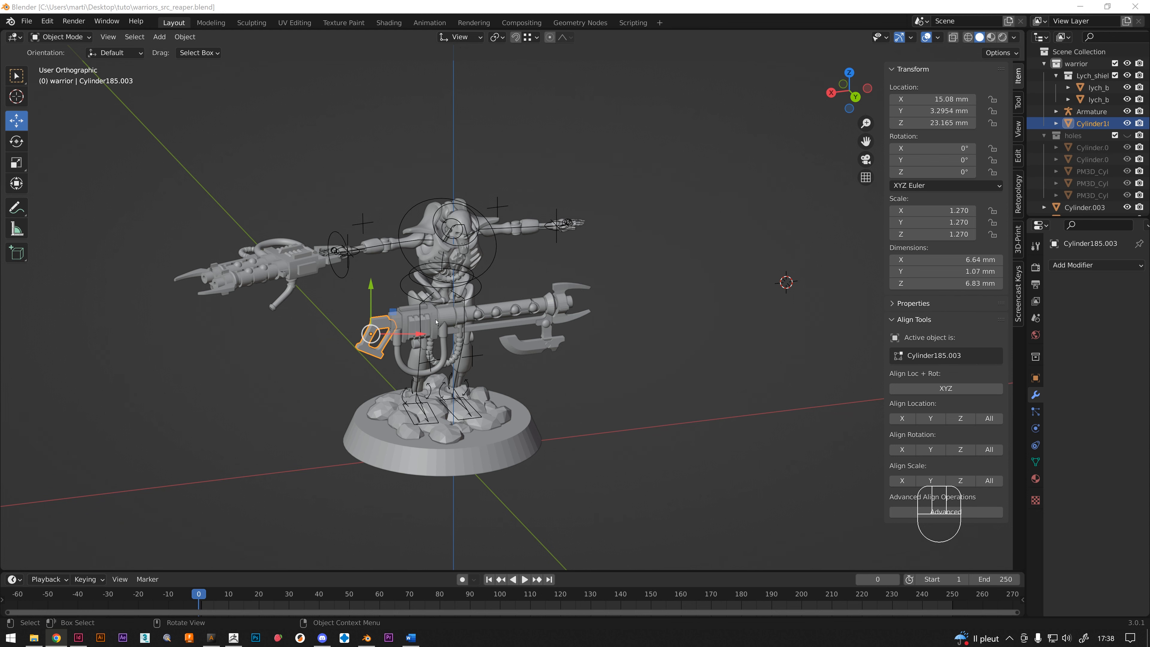
pyautogui.moveTo(371, 334)
pyautogui.mouseDown()
pyautogui.moveTo(565, 350)
pyautogui.moveTo(325, 363)
pyautogui.moveTo(444, 294)
pyautogui.moveTo(490, 247)
pyautogui.moveTo(455, 436)
pyautogui.moveTo(98, 412)
pyautogui.moveTo(295, 303)
pyautogui.moveTo(466, 188)
pyautogui.moveTo(485, 306)
pyautogui.moveTo(419, 355)
pyautogui.moveTo(381, 341)
pyautogui.mouseUp()
pyautogui.rightClick(381, 340)
# - Set the transform orientation to Global and move the gun freely by about X 14.78, Y -5.36 and Z 0.81 mm
pyautogui.click(460, 37)
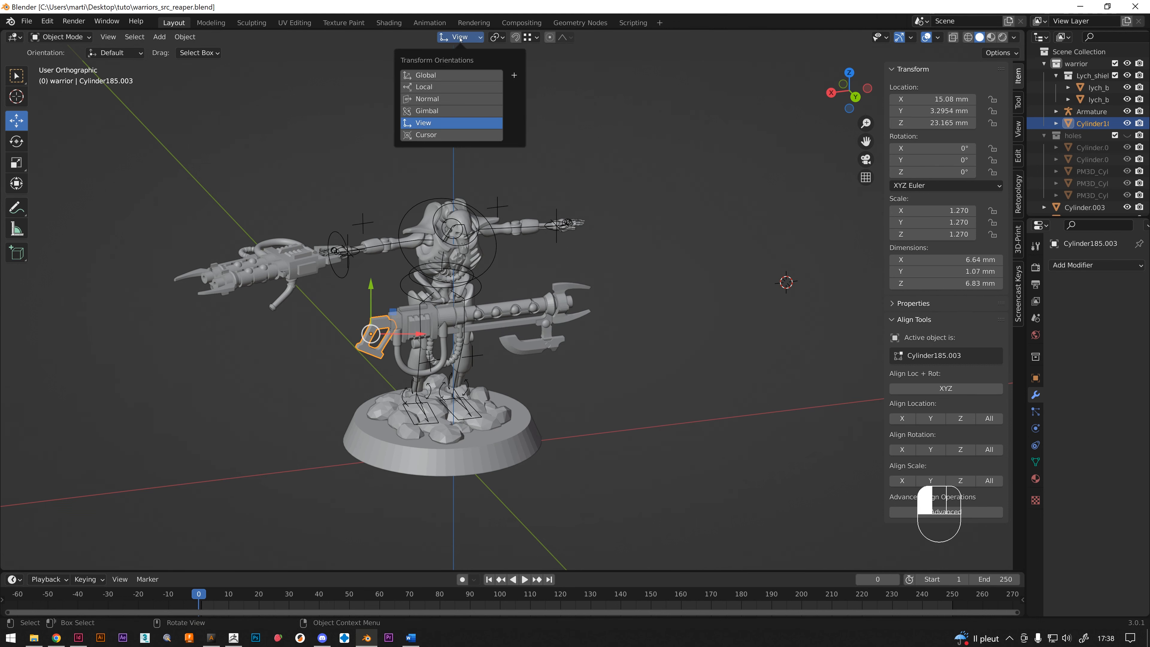
pyautogui.click(441, 76)
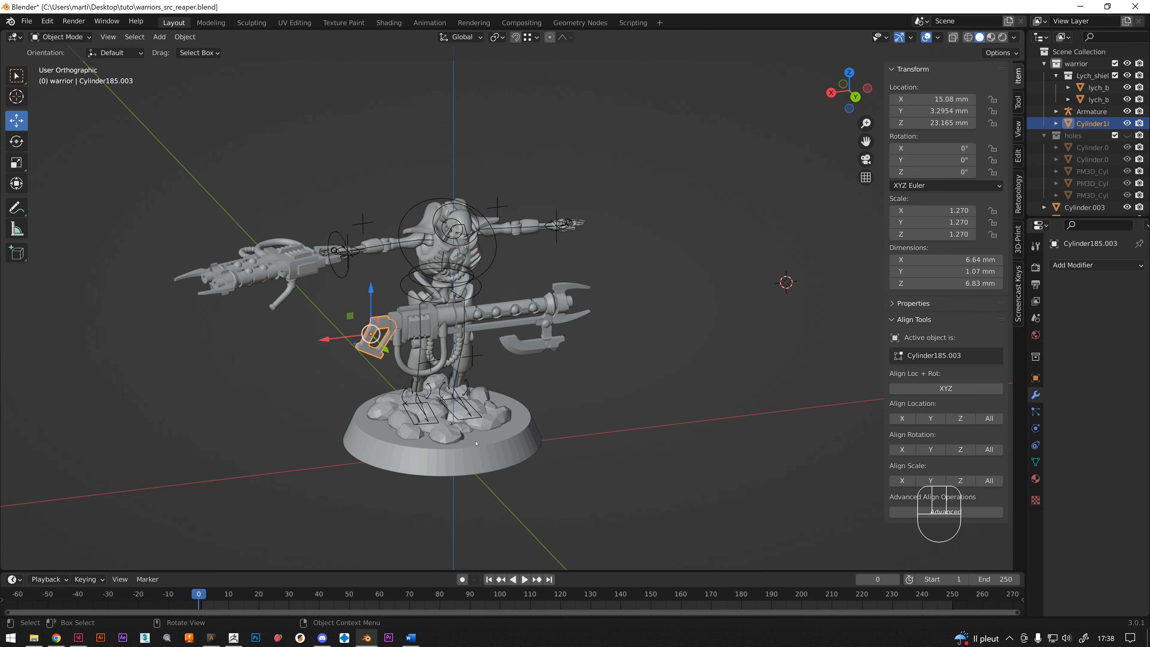
pyautogui.press('g')
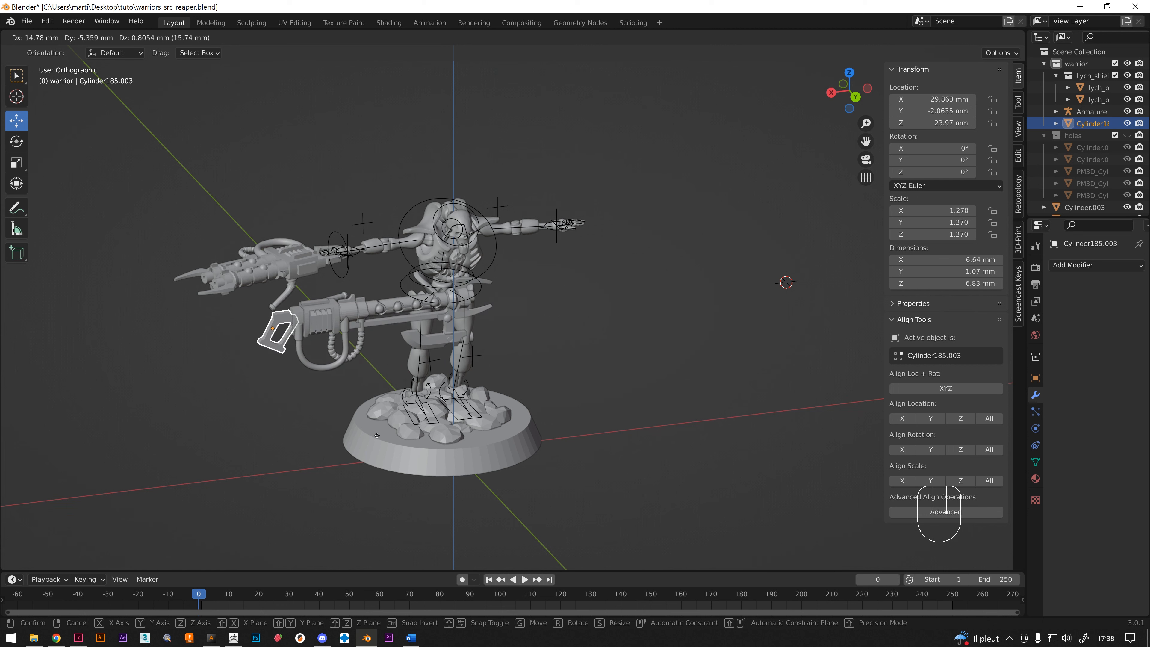
pyautogui.click(387, 401)
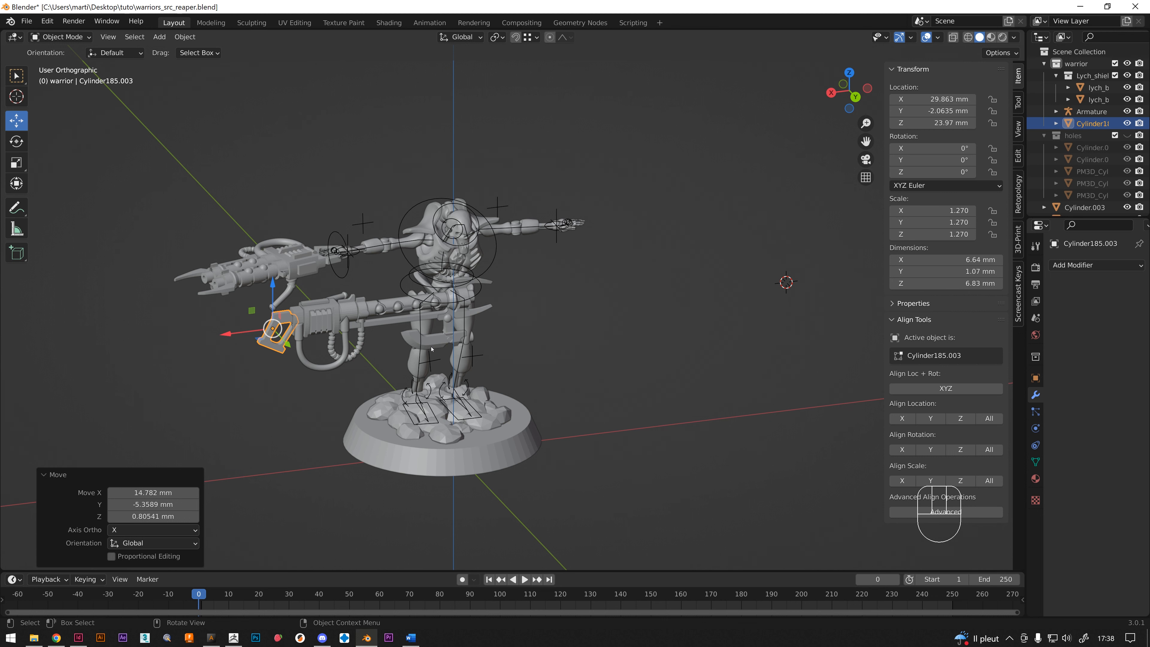
# - Move the gun past the warrior's legs and, seen from above, line its grip up with the empty hand, about X -18.97, Y -2.74 mm
pyautogui.press('g')
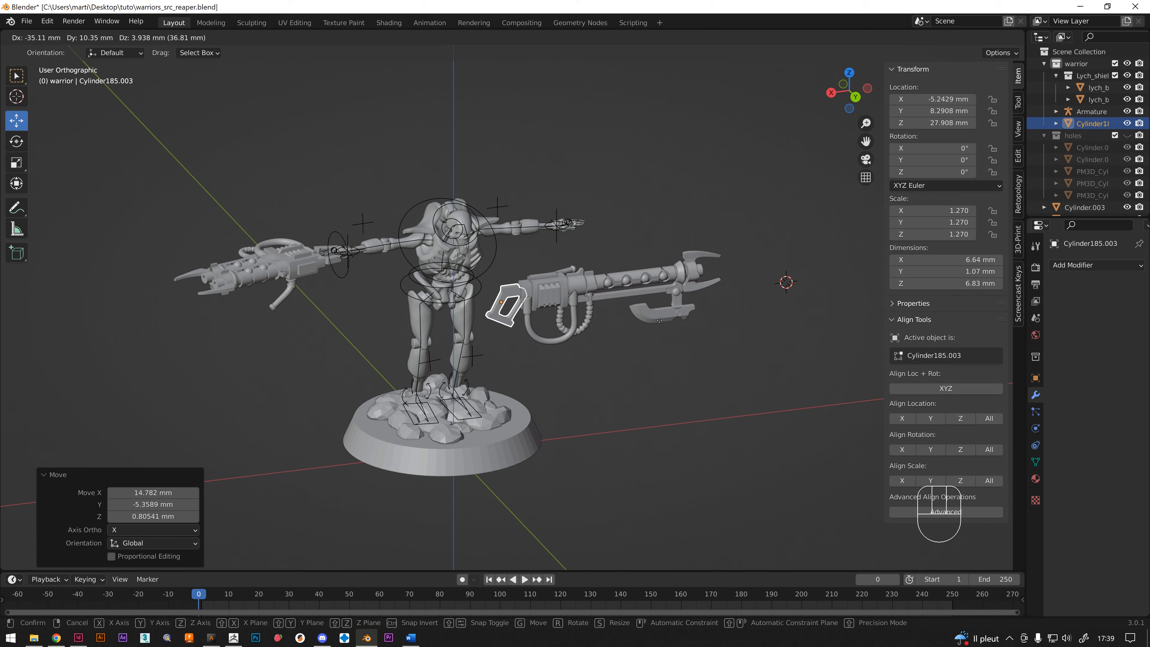
pyautogui.click(655, 321)
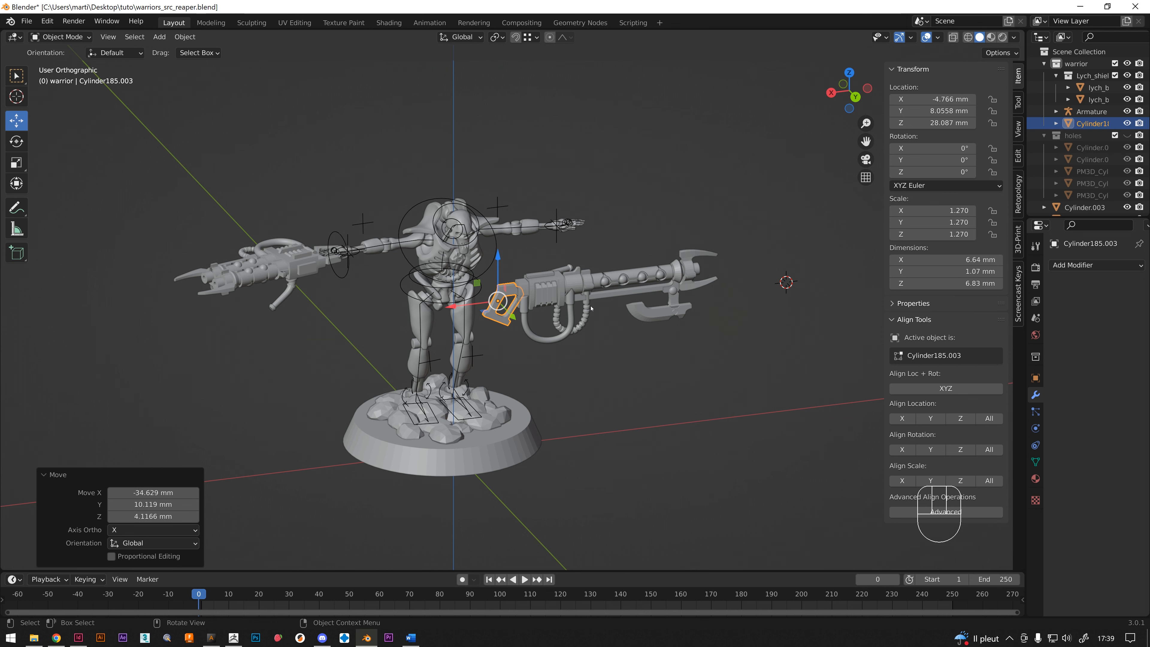
pyautogui.moveTo(592, 308); pyautogui.dragTo(527, 424, button='middle')
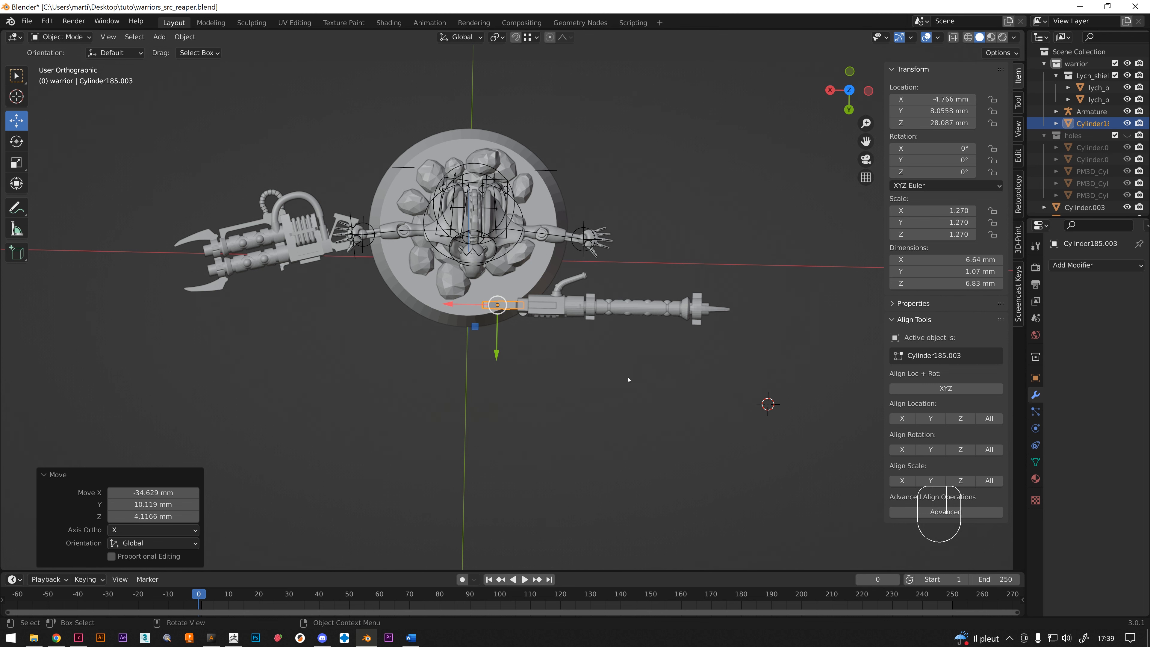
pyautogui.press('g')
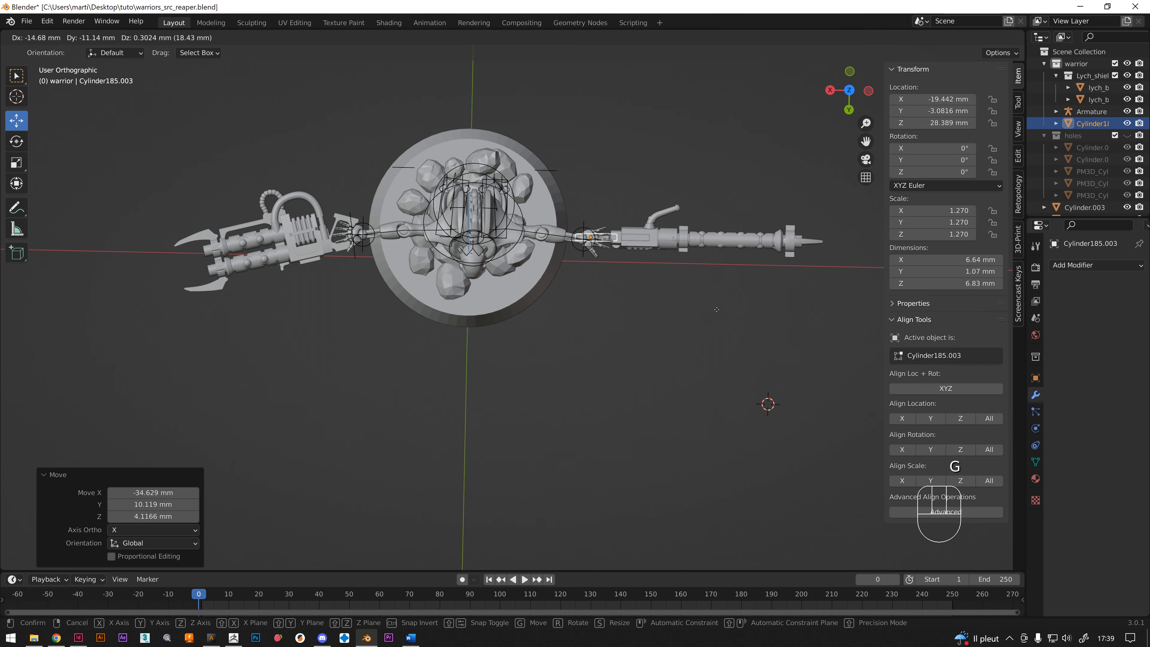
pyautogui.click(711, 318)
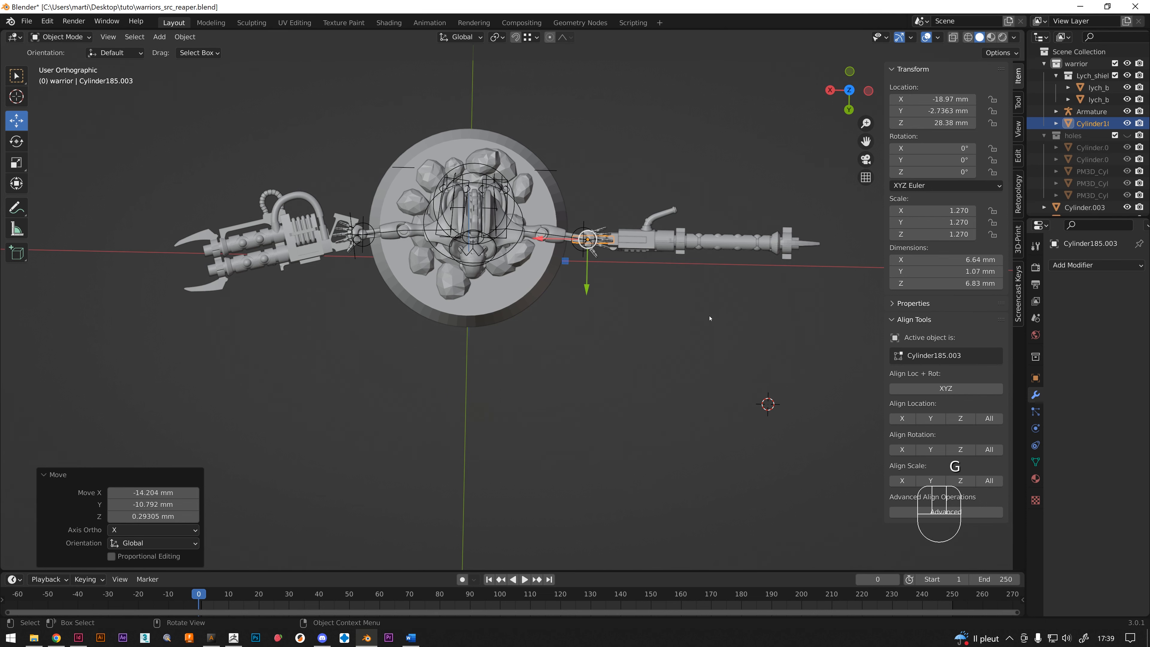
# - Raise the gun in a front view until its grip meets the empty hand, at about Z 35.8 mm
pyautogui.moveTo(584, 399); pyautogui.dragTo(607, 200, button='middle')
pyautogui.scroll(4, 607, 197)
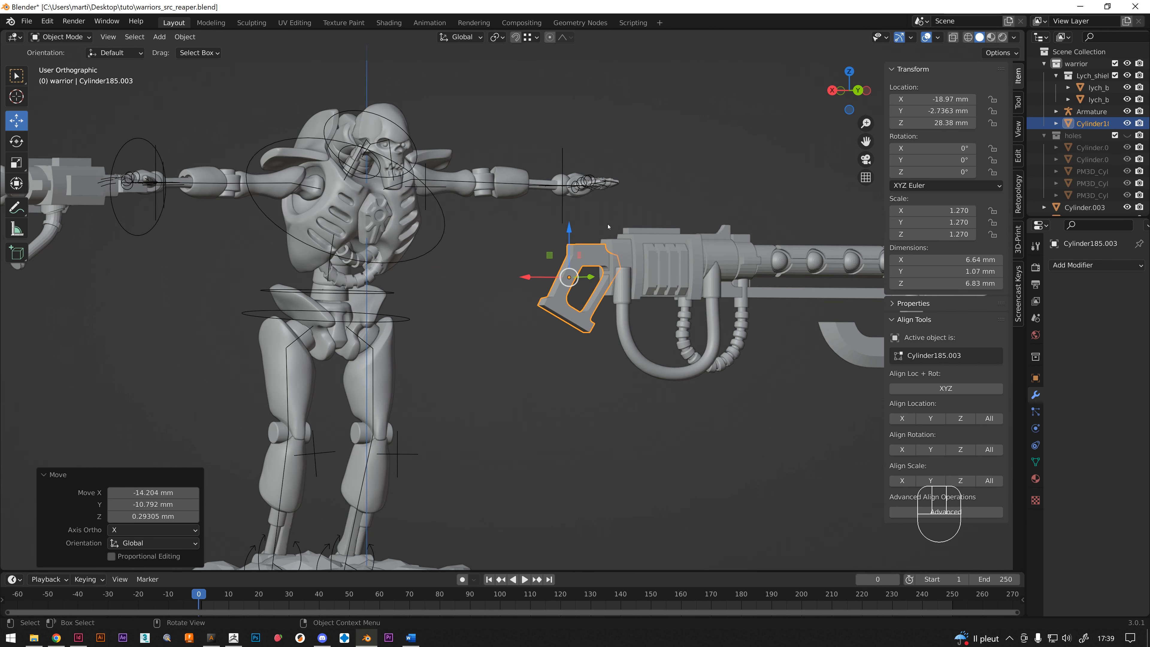
pyautogui.press('g')
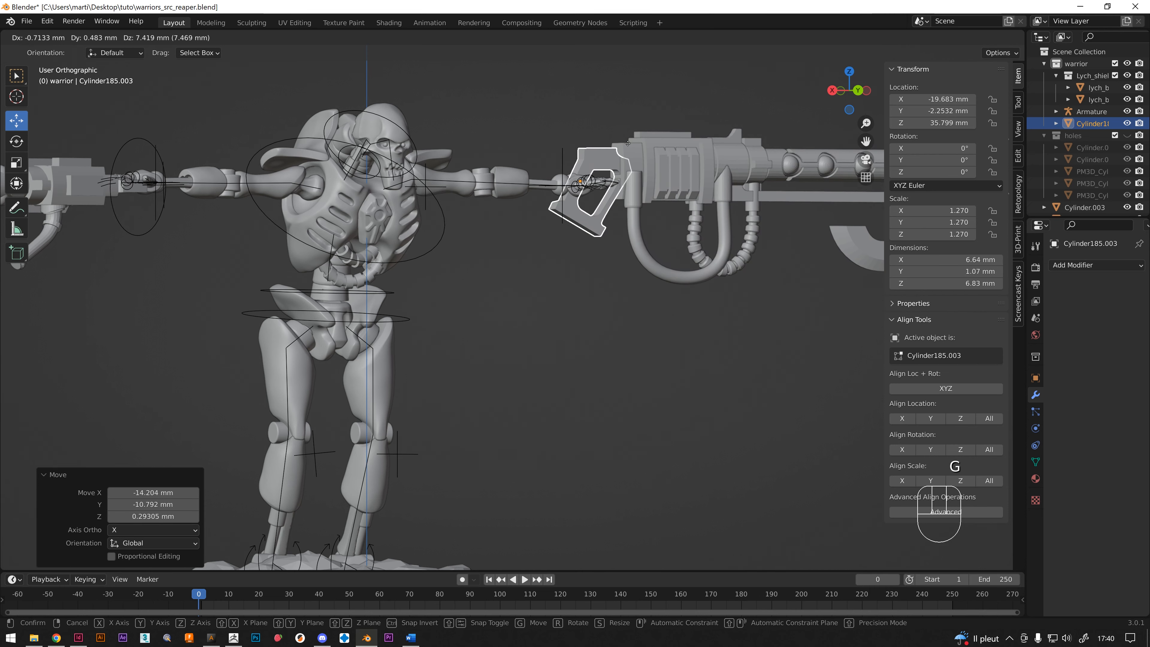
pyautogui.click(628, 142)
# - Refine the grip's placement around the hand with two small free moves, to about X -19.74, Y -2.54 and Z 35.75 mm
pyautogui.moveTo(629, 142); pyautogui.dragTo(620, 172, button='middle')
pyautogui.scroll(3, 592, 183)
pyautogui.press('g')
pyautogui.click(564, 230)
pyautogui.press('g')
pyautogui.click(604, 191)
# - Nudge the gun grip in close-up by about X -0.085, Y -0.010 and Z -0.011 mm
pyautogui.scroll(4, 603, 190)
pyautogui.keyDown('shift'); pyautogui.moveTo(736, 87); pyautogui.dragTo(659, 250, button='middle'); pyautogui.keyUp('shift')
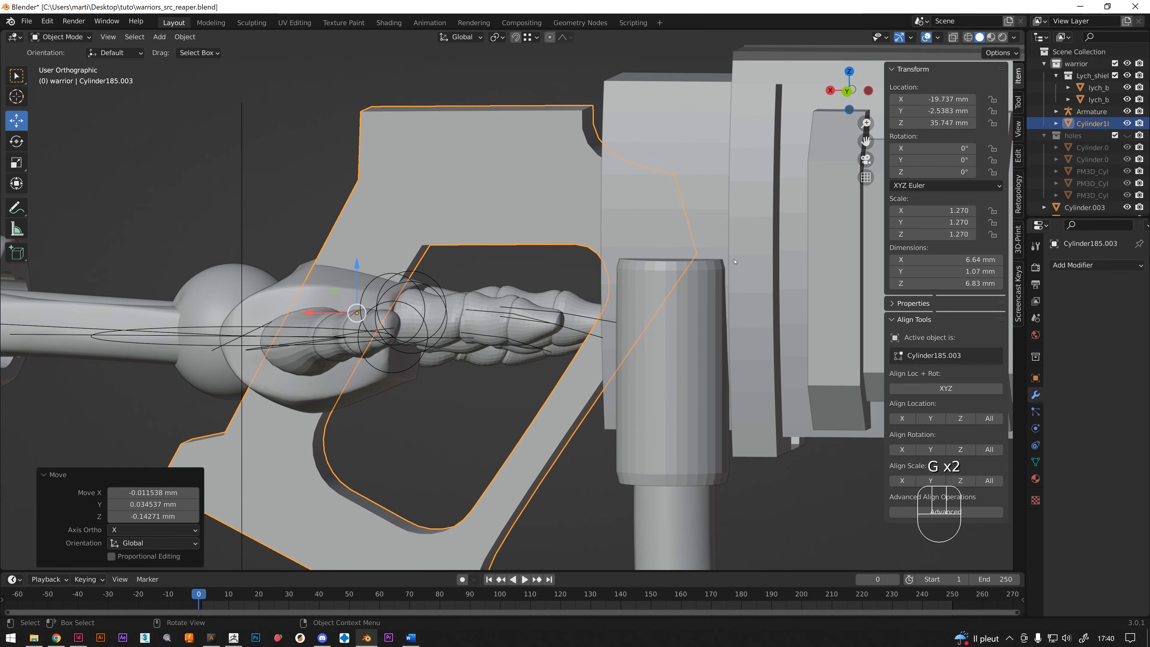
pyautogui.press('g')
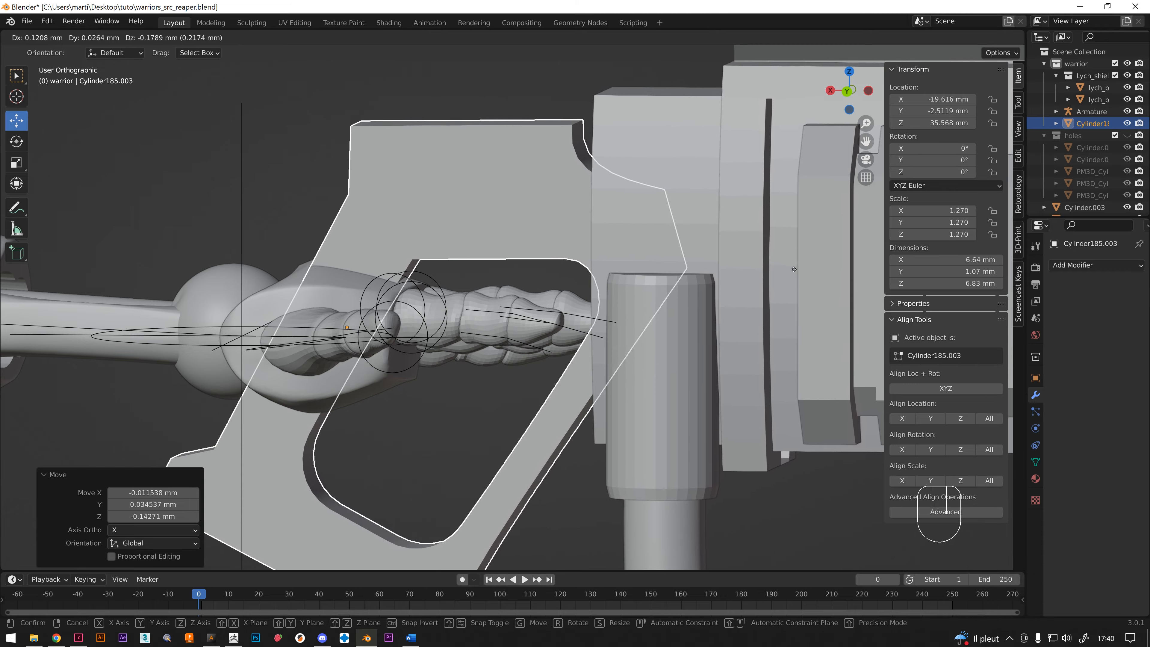
pyautogui.click(808, 255)
# - Shift the grip relative to the palm, viewed at an angle, to about X -19.66, Y -2.31 and Z 35.66 mm
pyautogui.scroll(-2, 535, 281)
pyautogui.moveTo(535, 281); pyautogui.dragTo(557, 241, button='middle')
pyautogui.press('g')
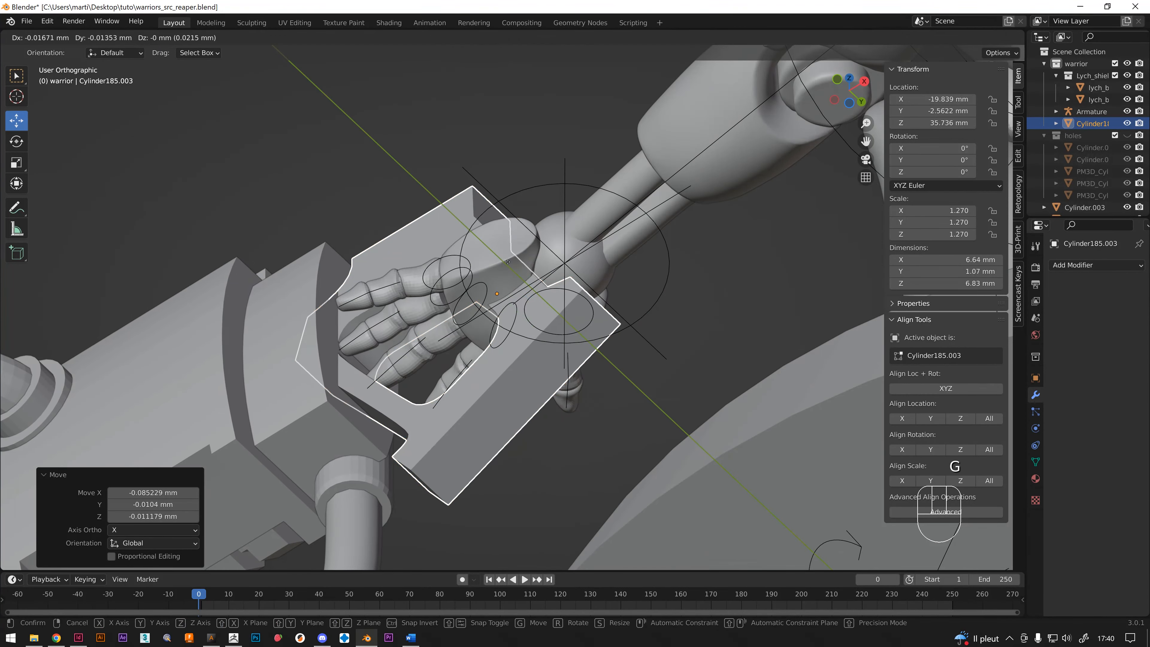
pyautogui.click(526, 270)
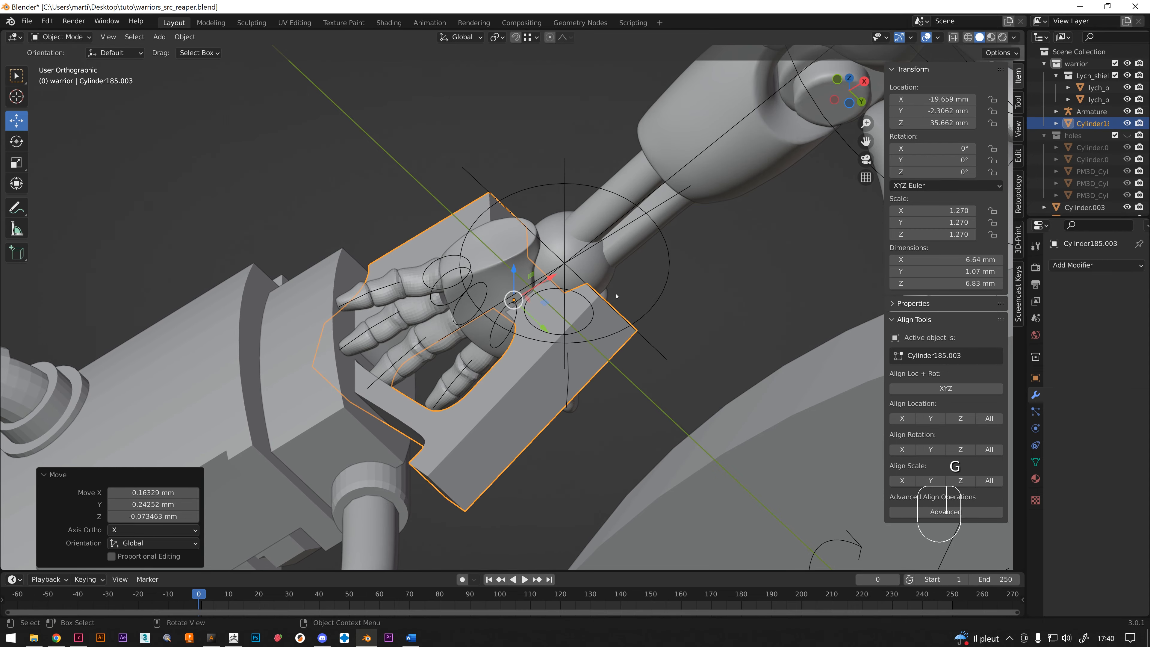
# - Adjust the grip against the open fingers from the palm side, to about X -19.95, Y -2.52 and Z 35.39 mm
pyautogui.moveTo(525, 271); pyautogui.dragTo(429, 342, button='middle')
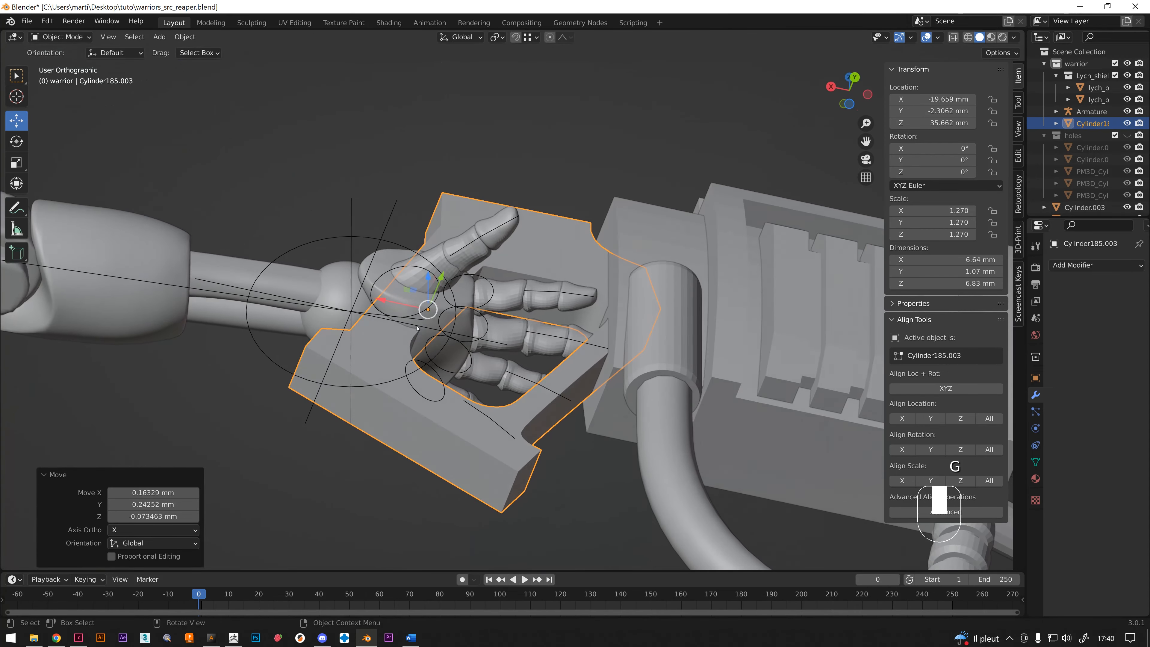
pyautogui.press('g')
pyautogui.click(432, 350)
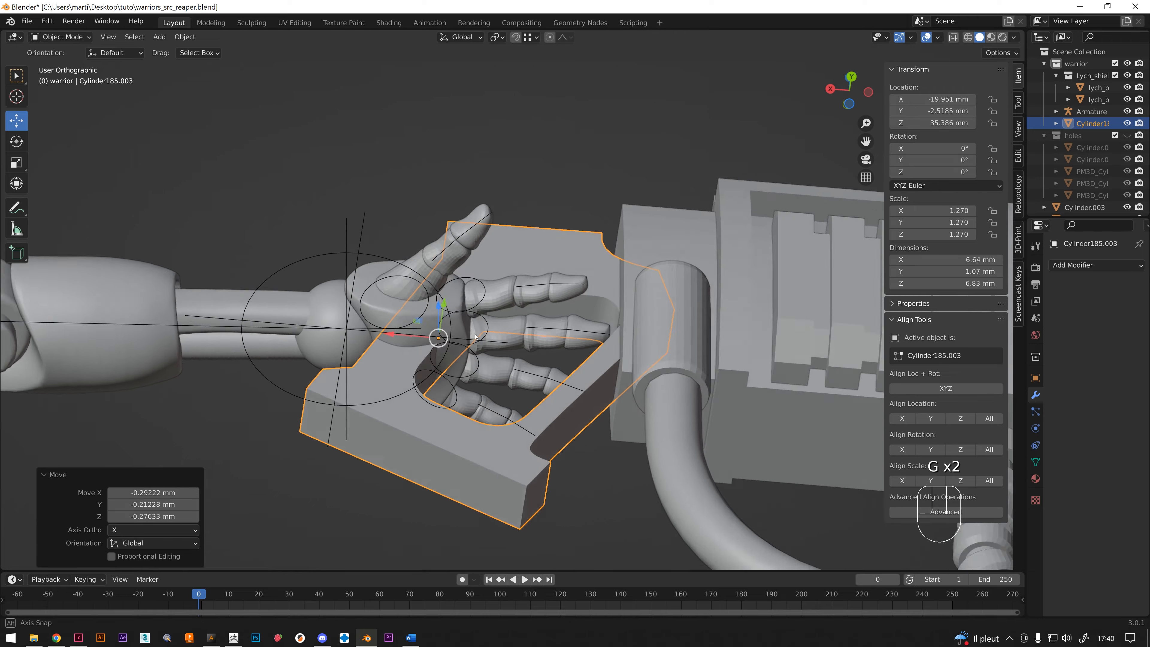
pyautogui.moveTo(432, 350); pyautogui.dragTo(437, 360, button='middle')
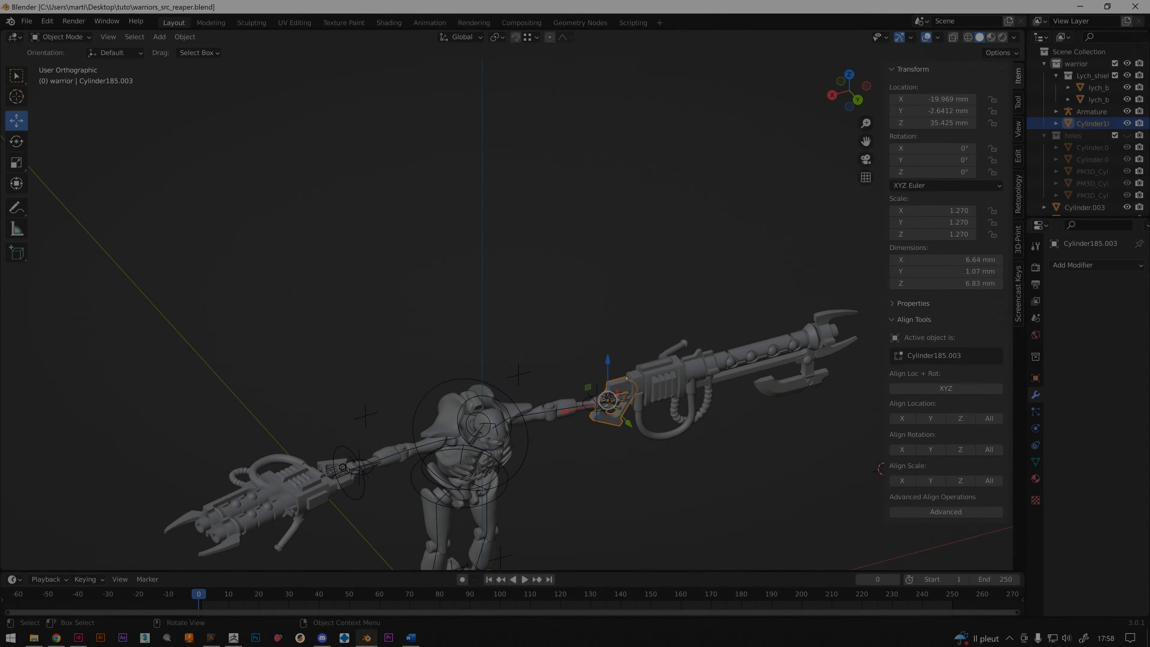
# - Move the gun freely in the hand to about X -19.36, Y -2.58 and Z 36.06 mm
pyautogui.moveTo(627, 378); pyautogui.dragTo(574, 345, button='middle')
pyautogui.press('g')
pyautogui.click(652, 426)
# - Examine how the gun sits in the warrior's hand from the front, from above and close up from behind
pyautogui.scroll(-5, 592, 367)
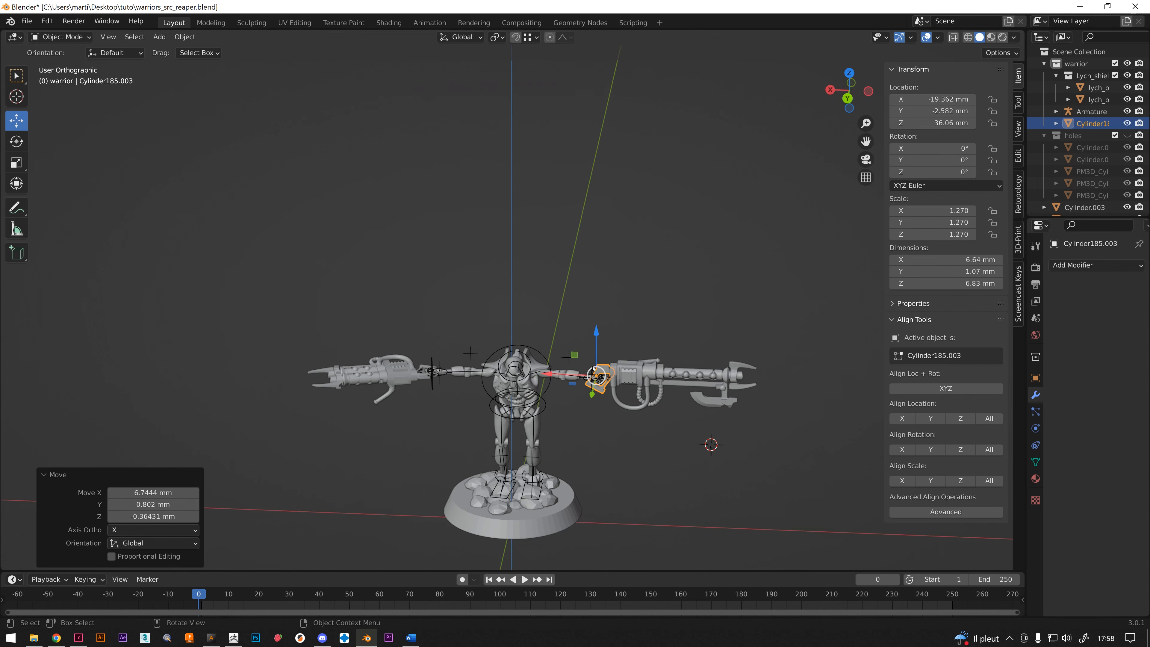
pyautogui.moveTo(566, 379); pyautogui.dragTo(586, 371, button='middle')
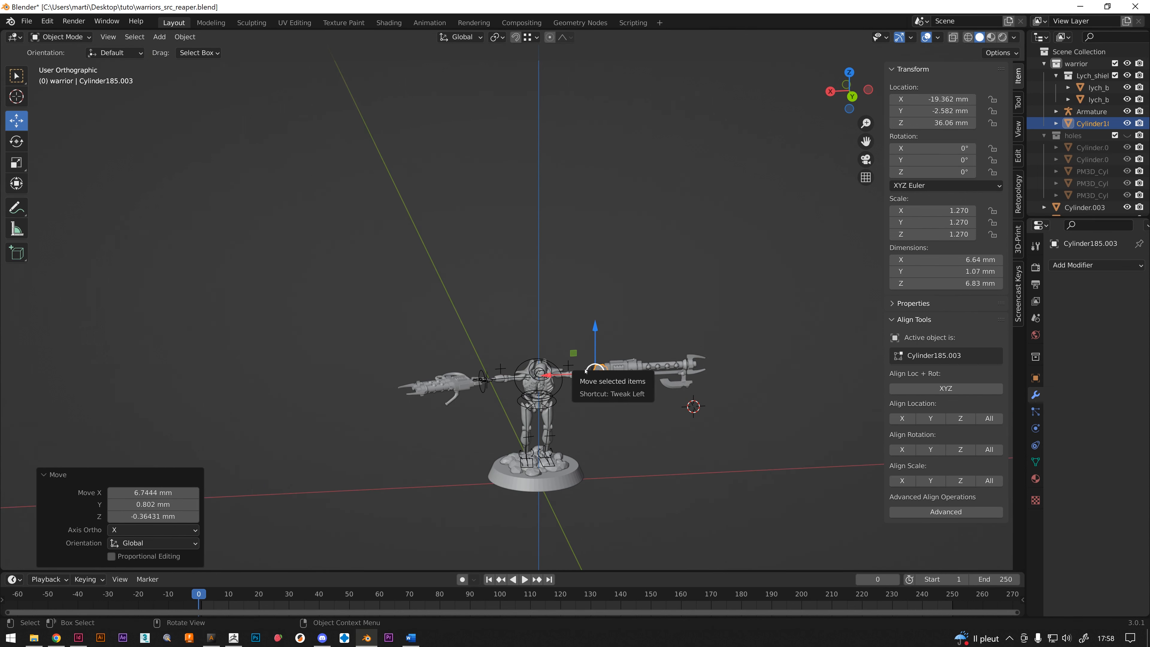
pyautogui.scroll(2, 596, 413)
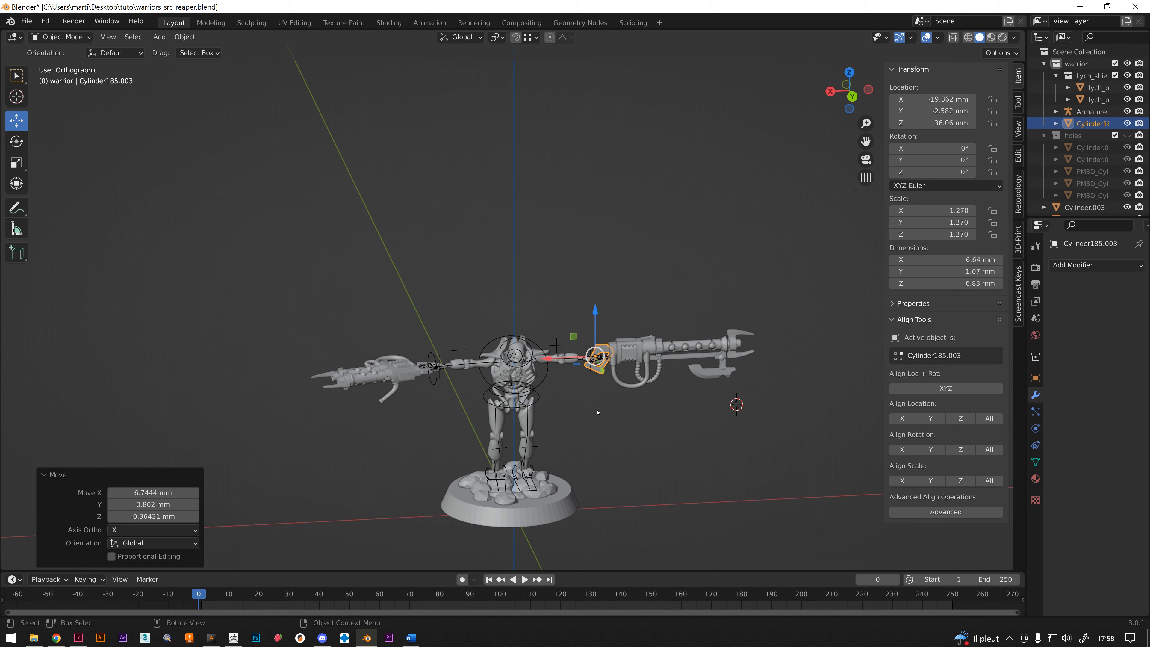
pyautogui.moveTo(597, 412); pyautogui.dragTo(600, 403, button='middle')
pyautogui.scroll(2, 602, 395)
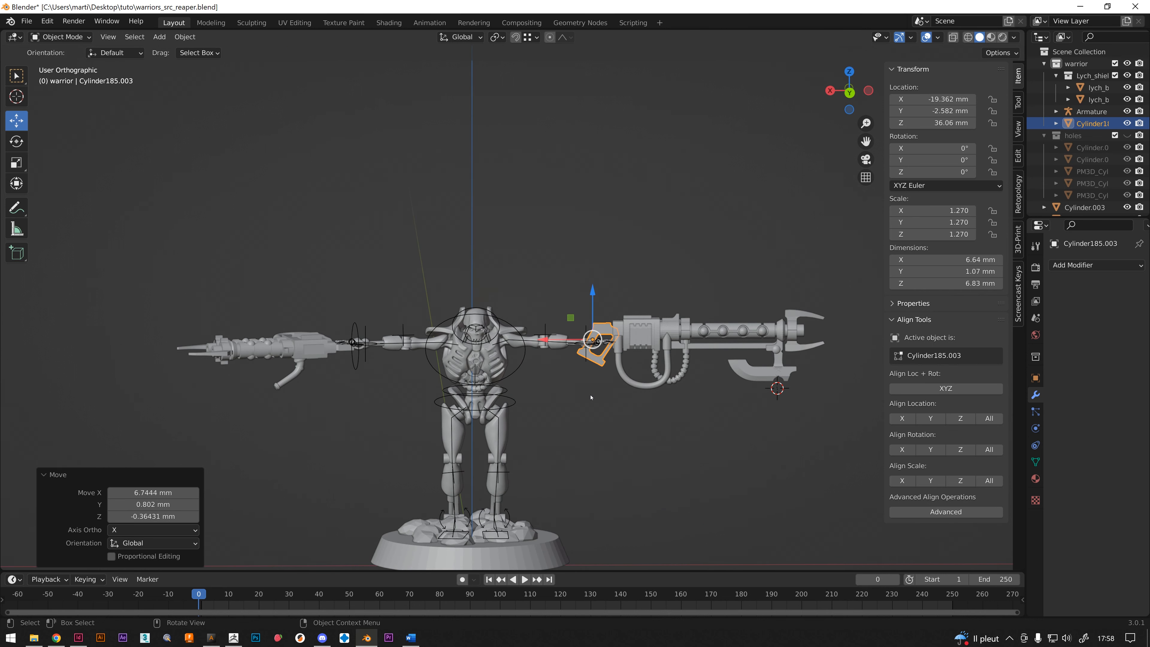
pyautogui.keyDown('shift'); pyautogui.moveTo(555, 423); pyautogui.dragTo(545, 351, button='middle'); pyautogui.keyUp('shift')
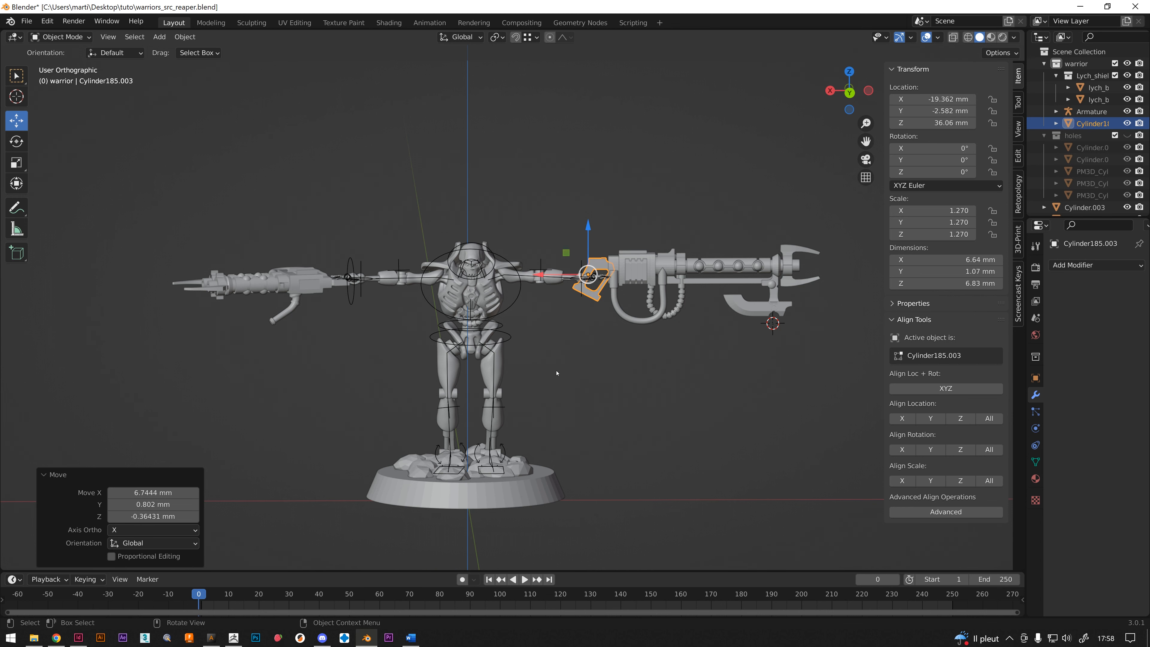
pyautogui.moveTo(557, 373); pyautogui.dragTo(588, 420, button='middle')
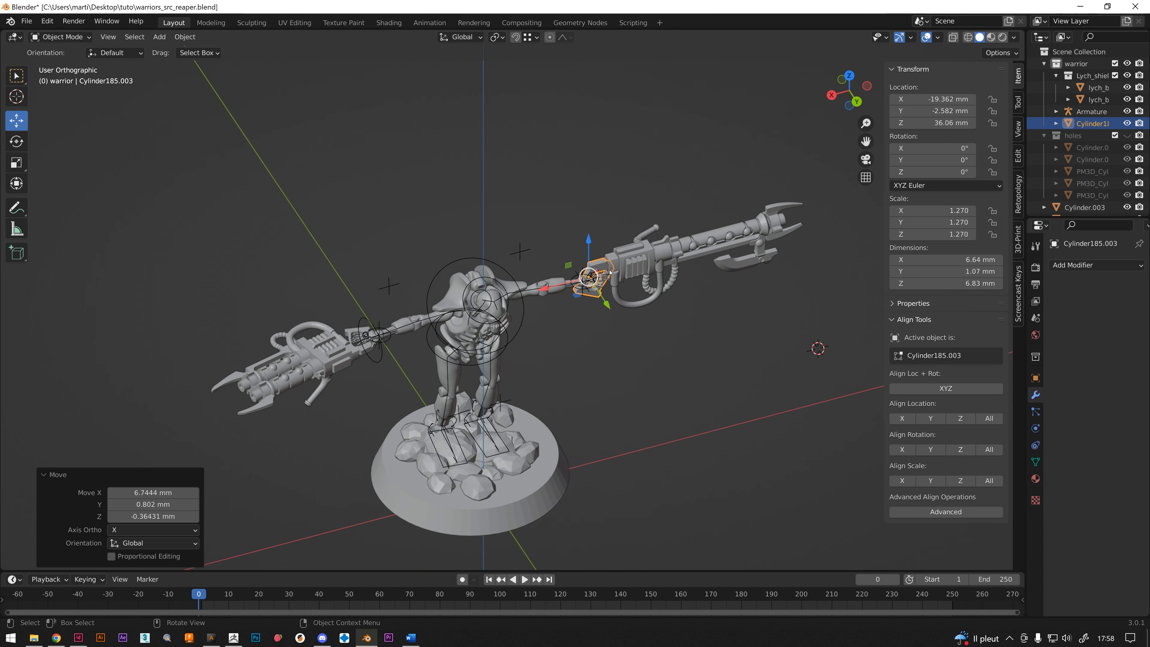
pyautogui.scroll(1, 590, 277)
pyautogui.moveTo(566, 269); pyautogui.dragTo(679, 282, button='middle')
pyautogui.scroll(2, 639, 287)
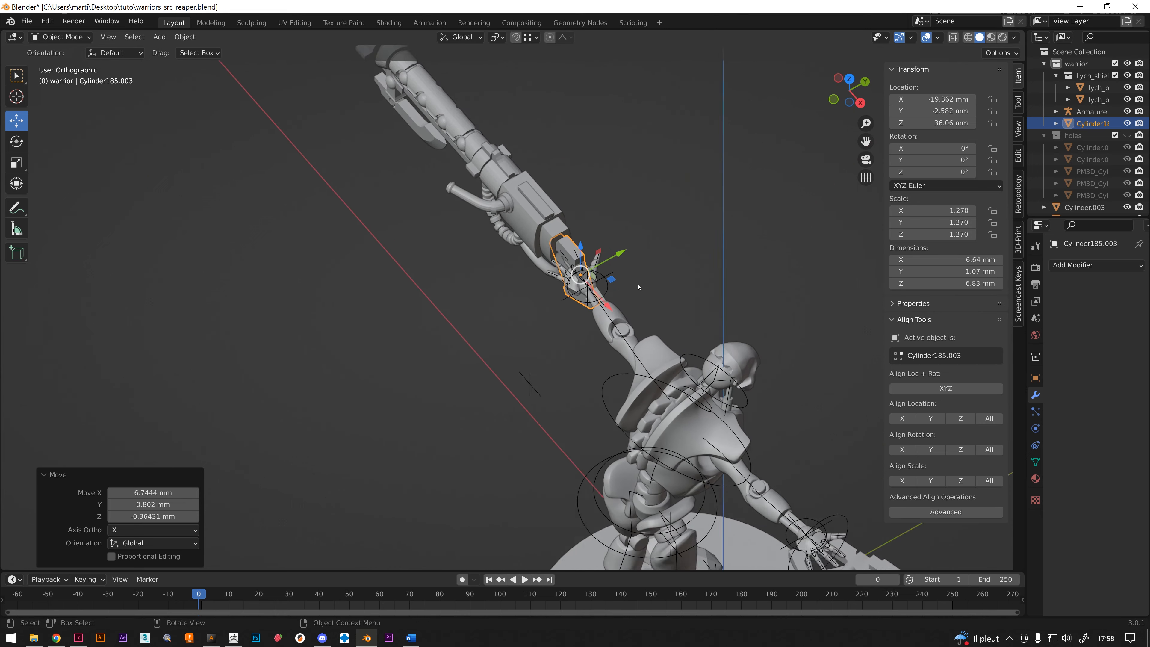
pyautogui.scroll(1, 639, 287)
pyautogui.moveTo(502, 267)
pyautogui.mouseDown(button='middle')
pyautogui.moveTo(480, 267)
pyautogui.moveTo(521, 267)
pyautogui.mouseUp(button='middle')
pyautogui.scroll(2, 471, 216)
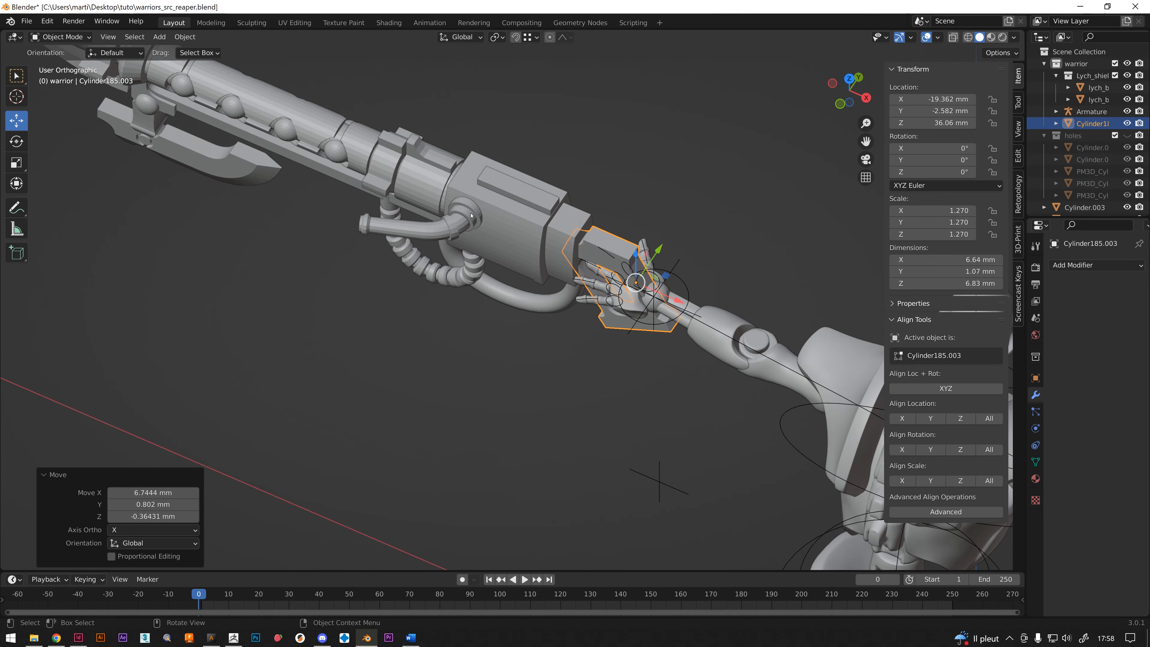
# - Move the round handle mount on the gun's side freely from two view angles, to about X -49.02, Y 19.21 and Z 35.63 mm
pyautogui.click(471, 215)
pyautogui.moveTo(421, 284); pyautogui.dragTo(521, 385, button='middle')
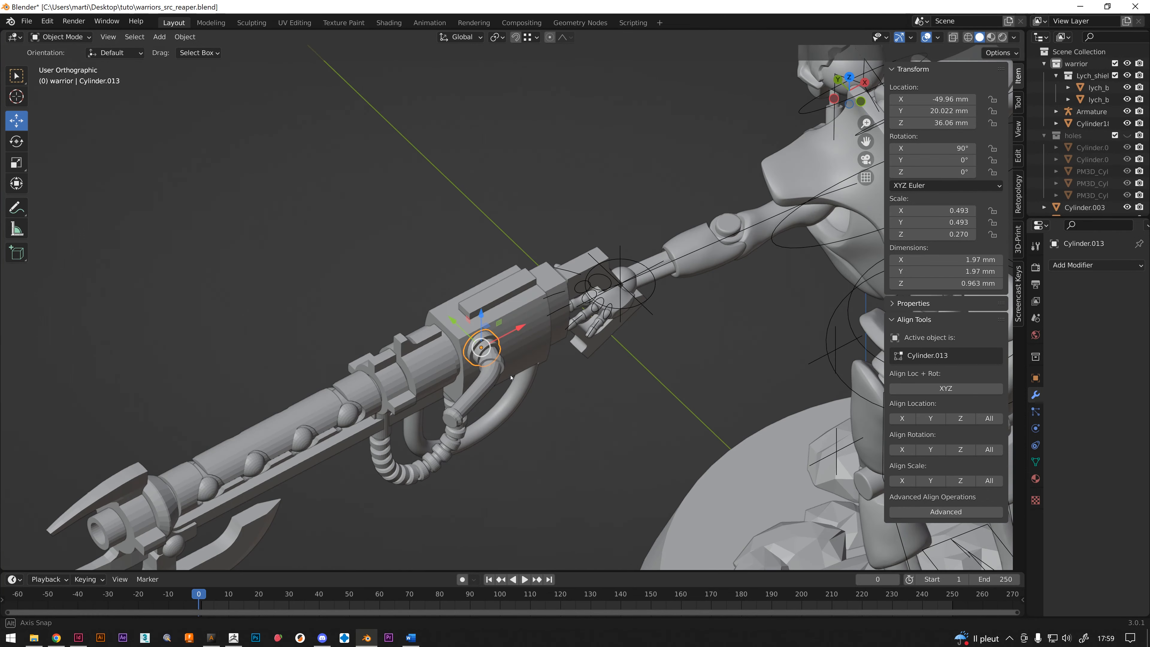
pyautogui.press('g')
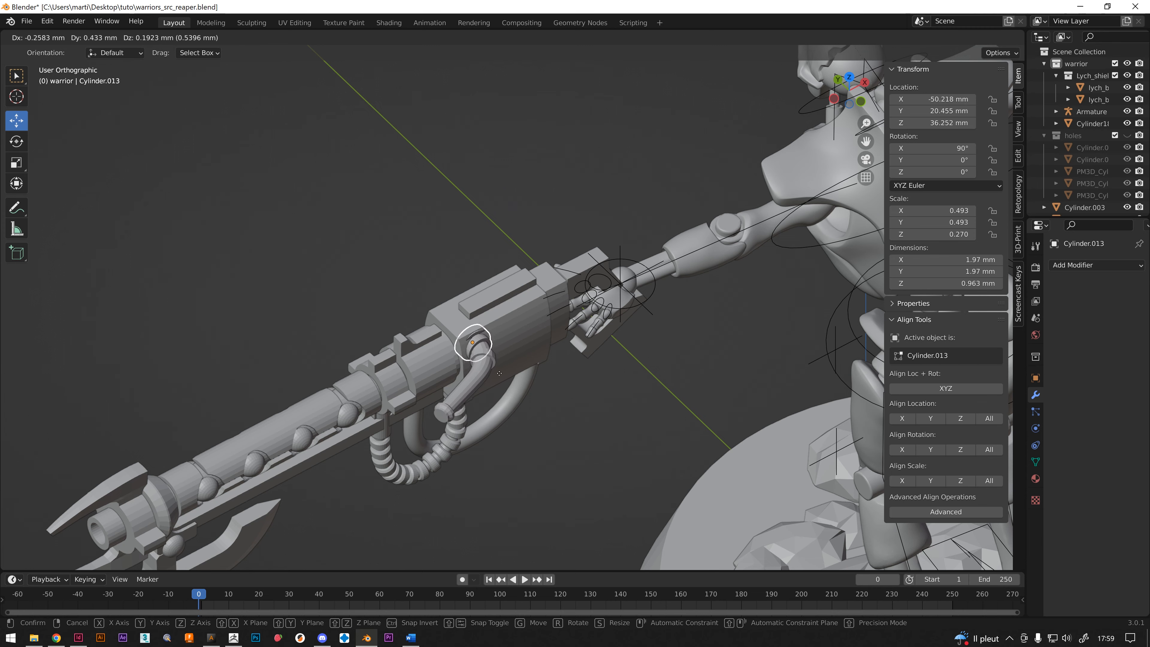
pyautogui.click(533, 373)
pyautogui.moveTo(533, 373); pyautogui.dragTo(543, 413, button='middle')
pyautogui.press('g')
pyautogui.click(534, 341)
# - Move the handle mount along the global Y axis by about 0.77 mm, after trying the X constraint
pyautogui.press('g')
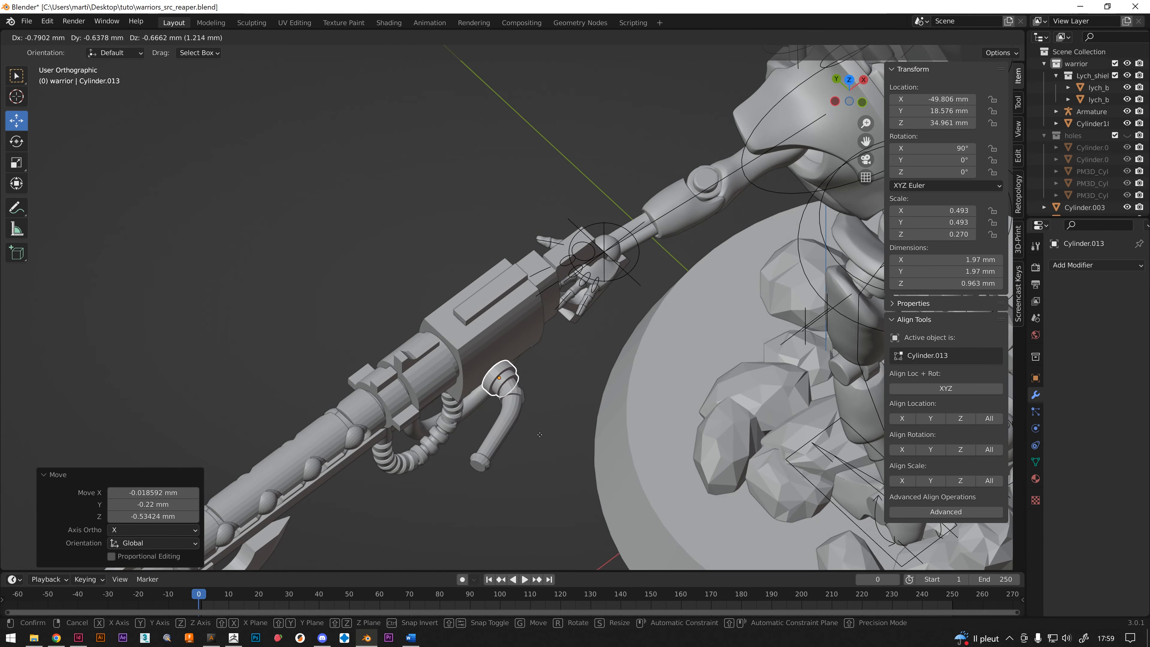
pyautogui.press('x')
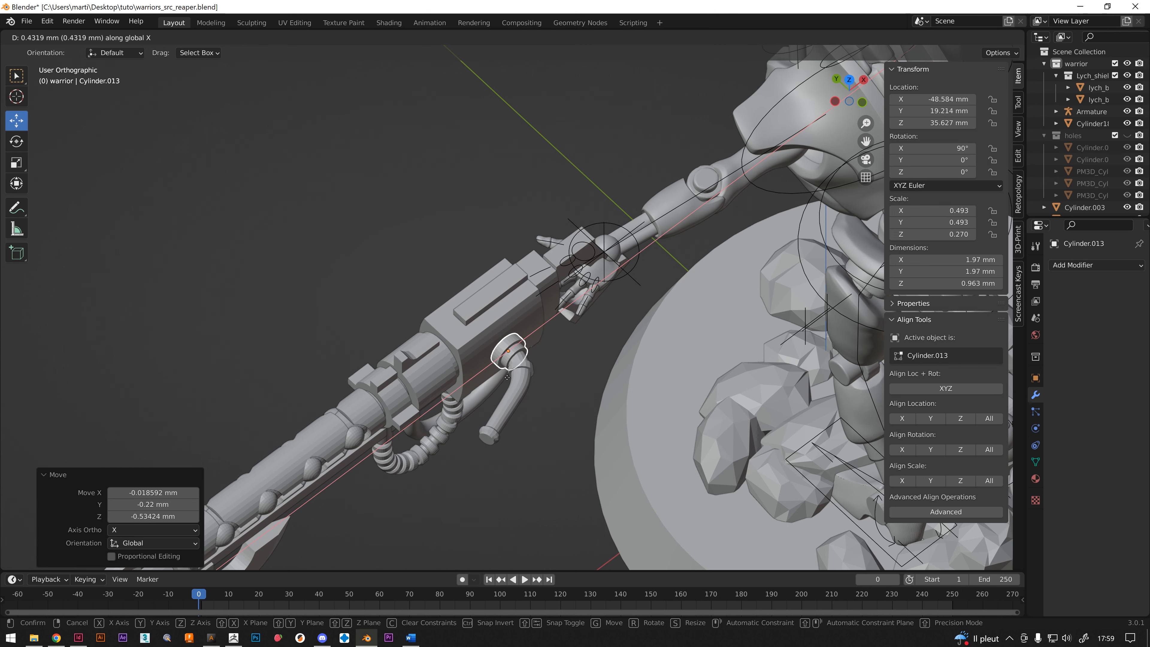
pyautogui.press('y')
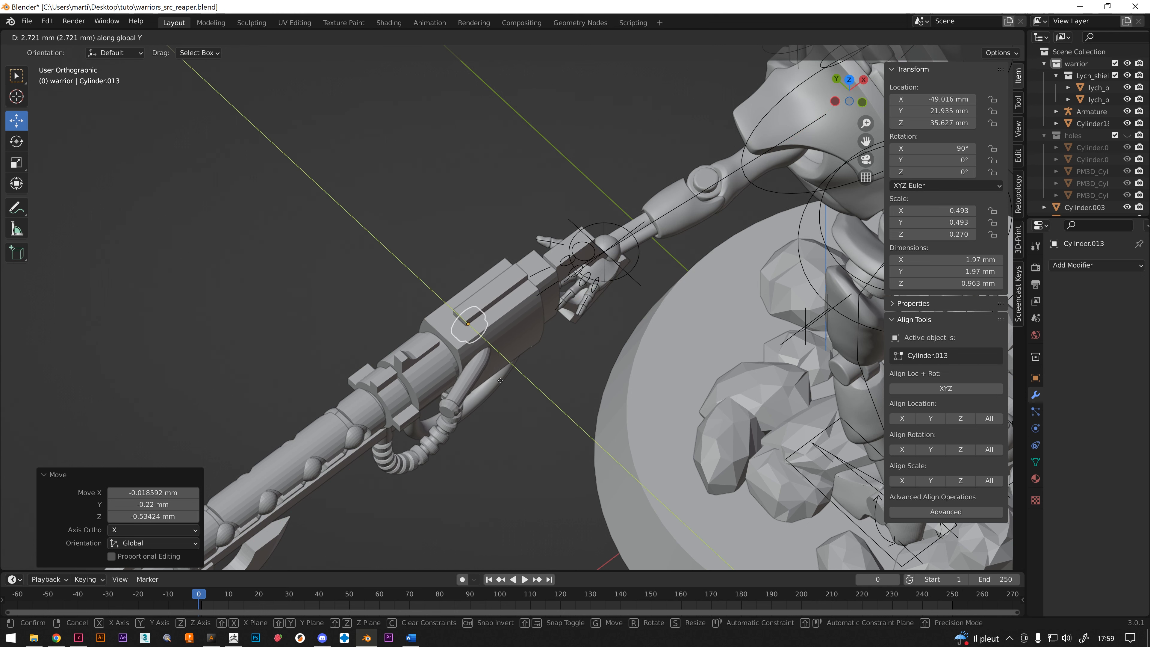
pyautogui.click(526, 407)
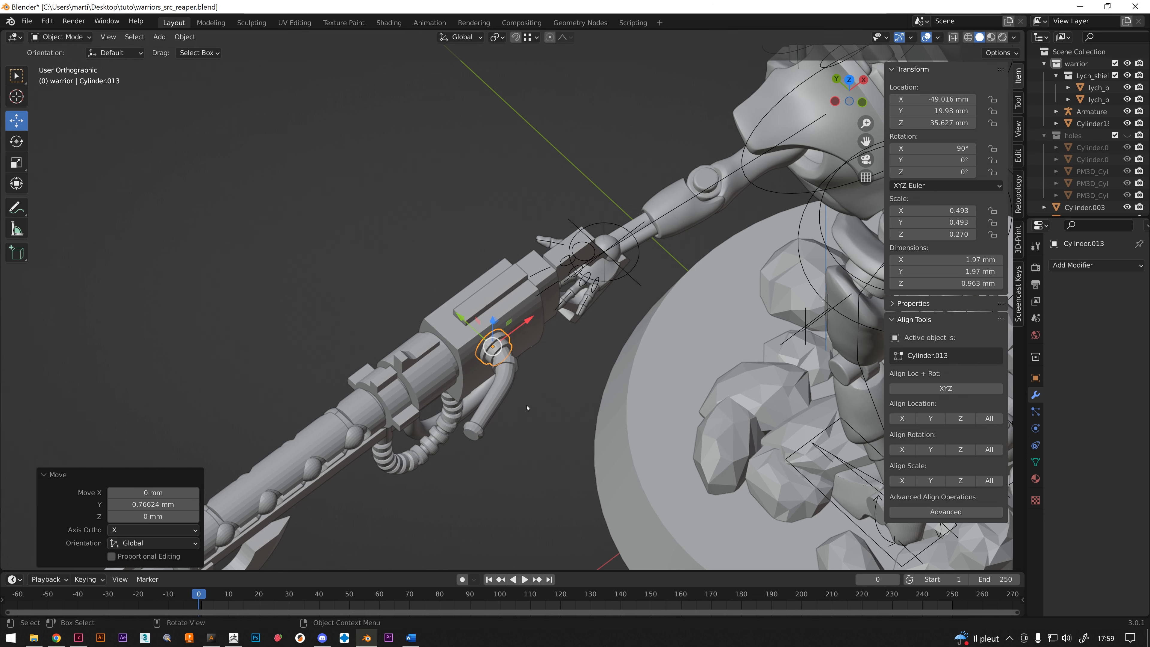
# - Lower the handle mount on the gun's side along the global Z axis by about 0.99 mm
pyautogui.moveTo(526, 406); pyautogui.dragTo(536, 360, button='middle')
pyautogui.press('g')
pyautogui.press('z')
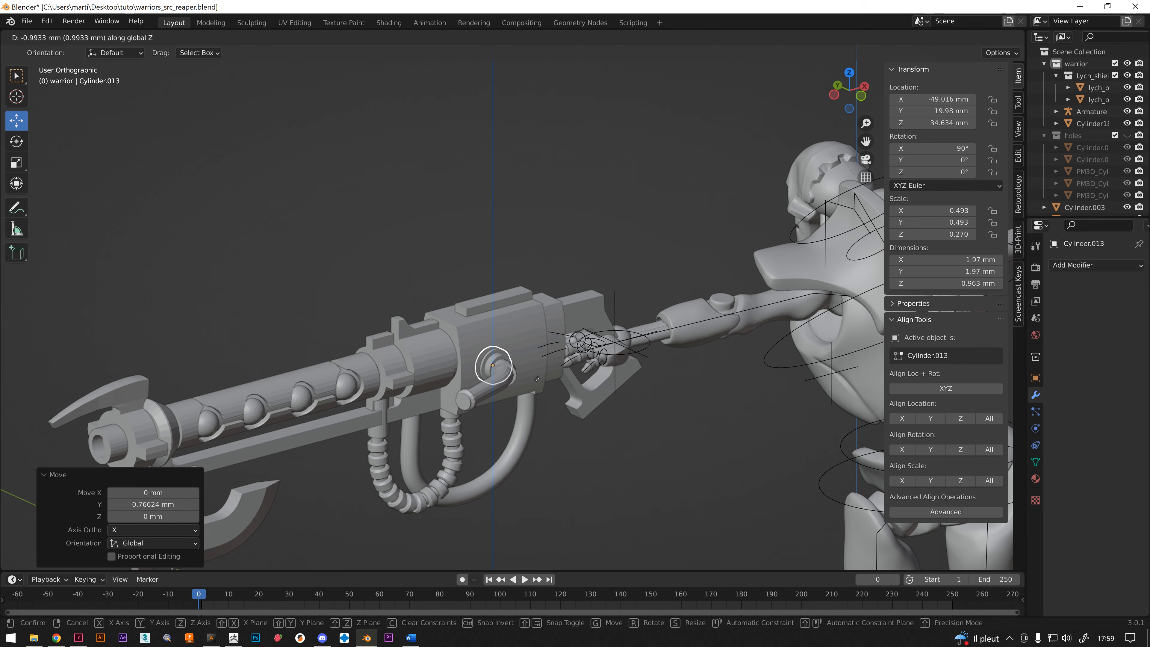
pyautogui.click(537, 379)
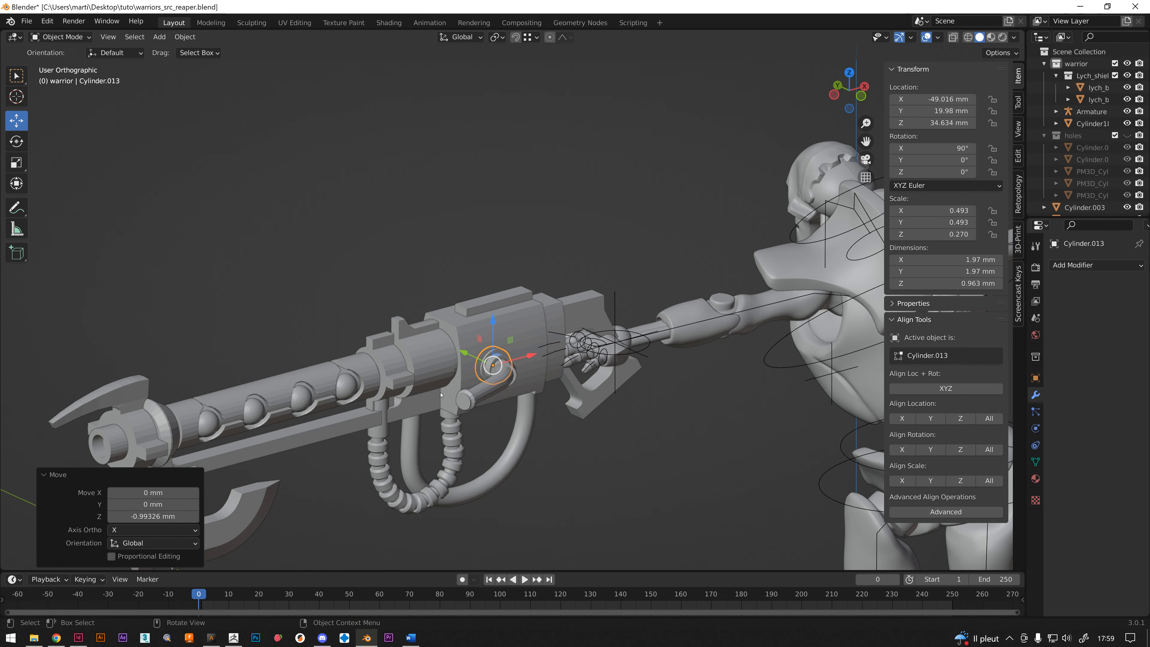
# - Shift the handle mount along the gun body on the global X axis by about -0.22 mm
pyautogui.moveTo(441, 395); pyautogui.dragTo(521, 386, button='middle')
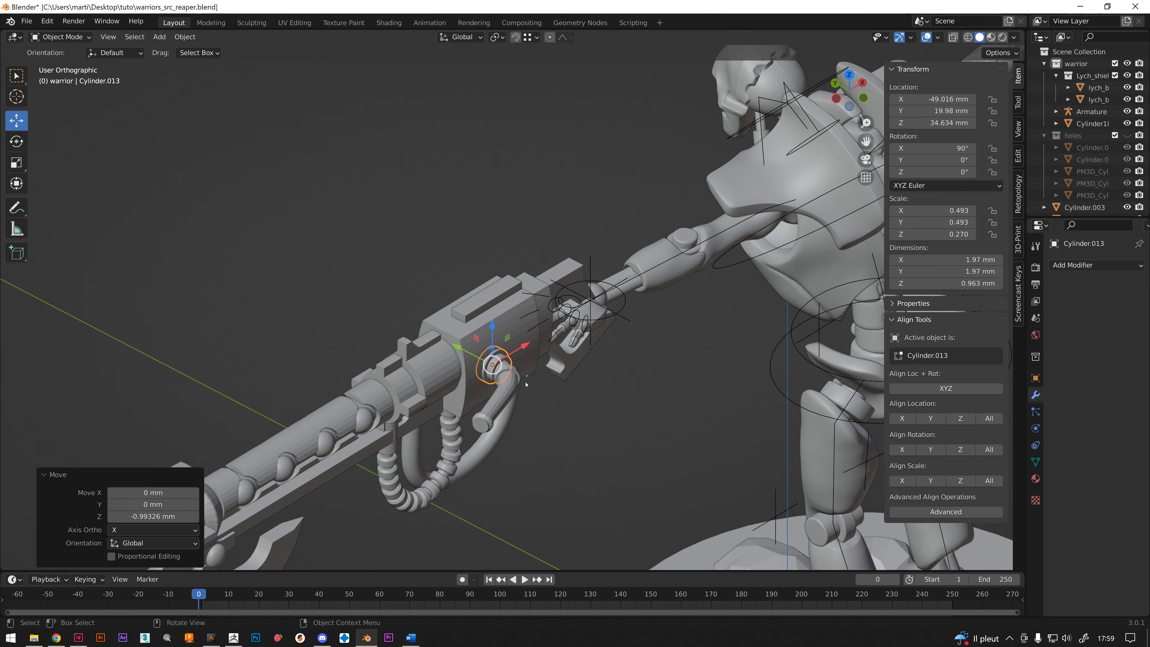
pyautogui.press('g')
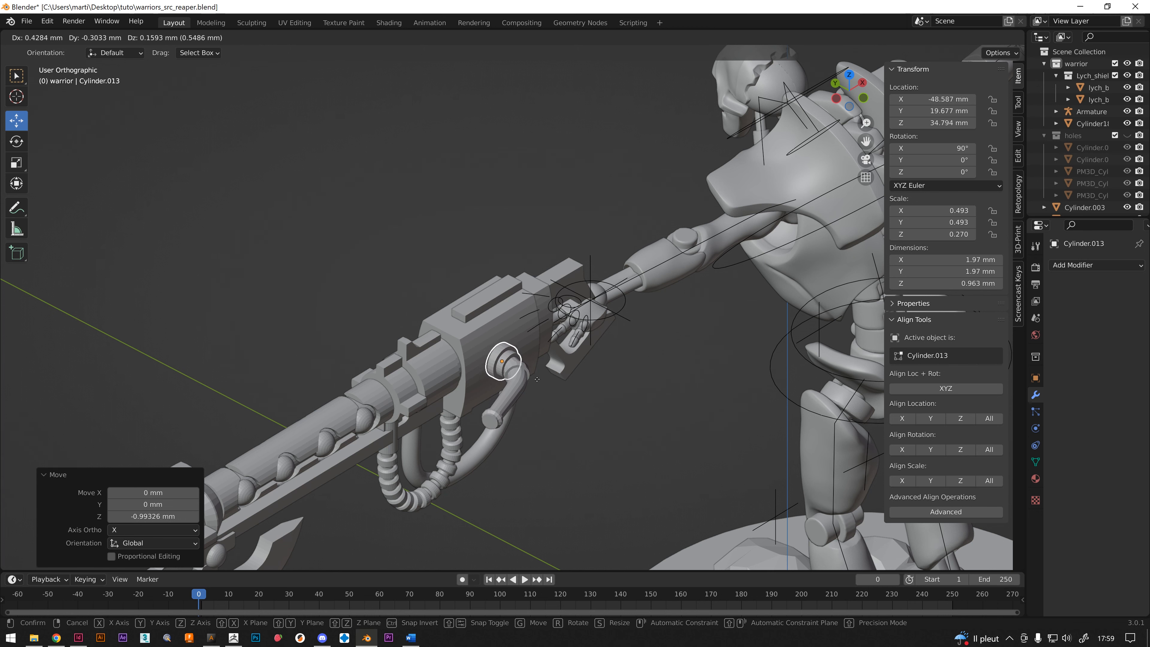
pyautogui.moveTo(518, 387)
pyautogui.mouseDown(button='middle')
pyautogui.moveTo(501, 397)
pyautogui.moveTo(504, 274)
pyautogui.moveTo(498, 390)
pyautogui.moveTo(511, 371)
pyautogui.moveTo(520, 378)
pyautogui.mouseUp(button='middle')
pyautogui.click(520, 378)
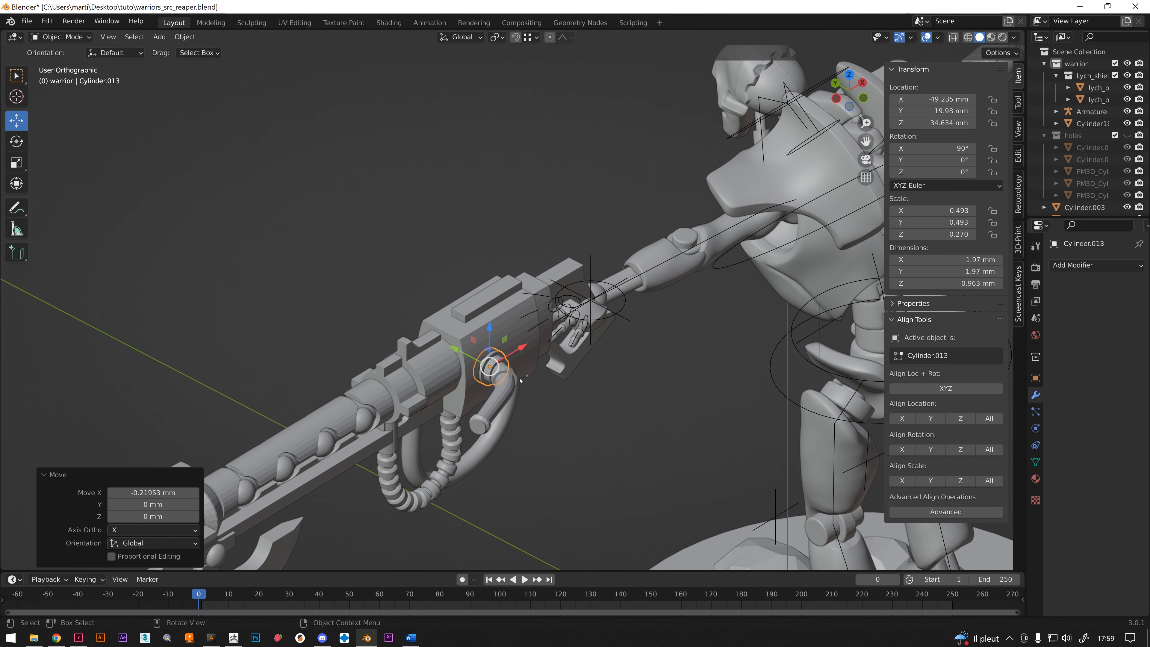